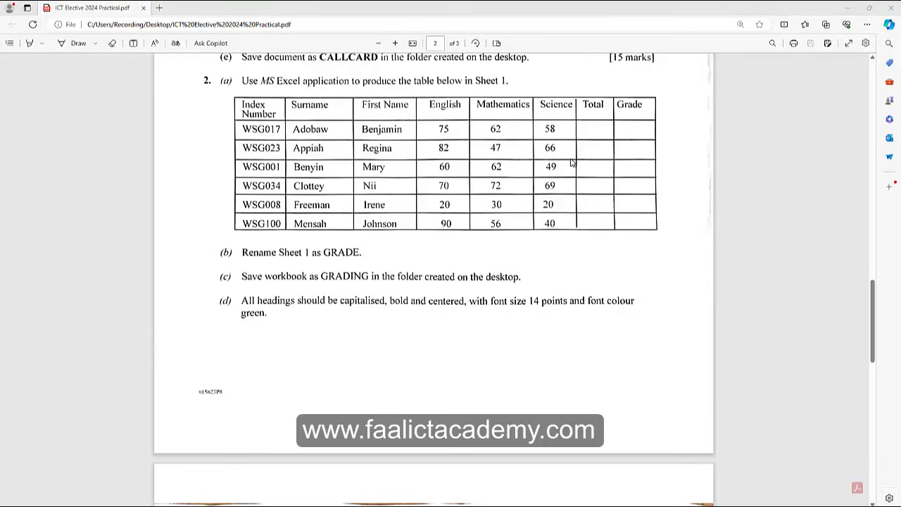
# Restore down the Edge exam paper window so Book1's student marks table shows behind it
pyautogui.scroll(6, 572, 162)
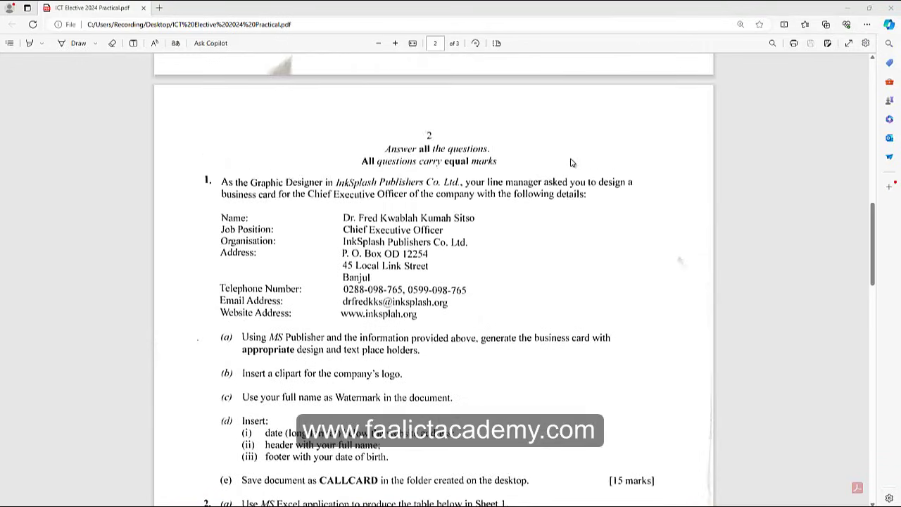
pyautogui.scroll(-7, 572, 163)
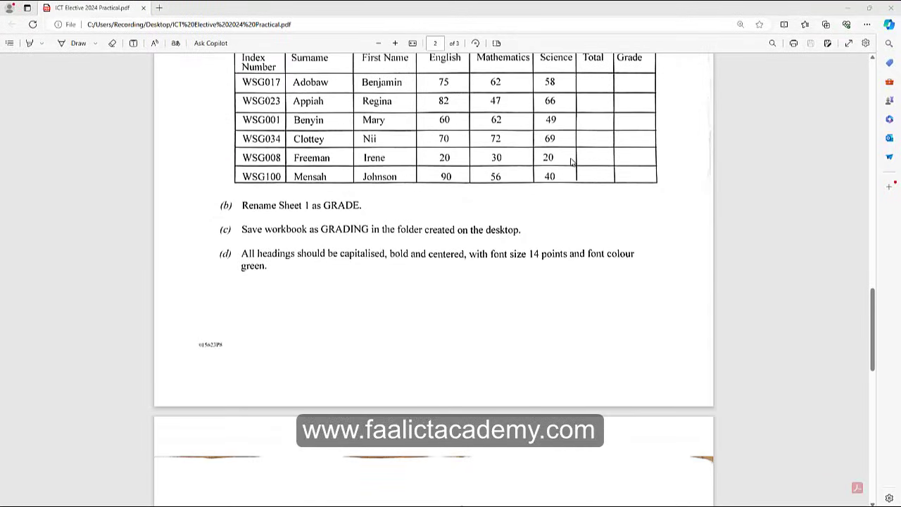
pyautogui.scroll(1, 572, 163)
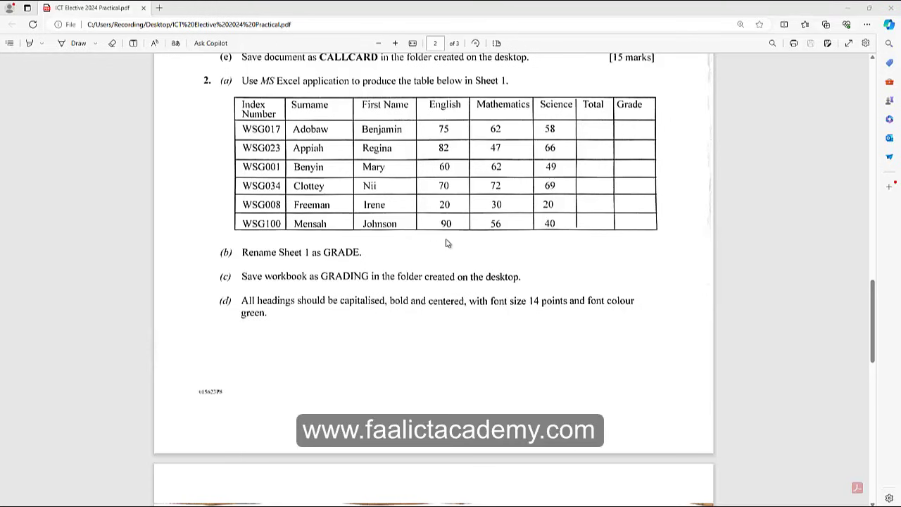
pyautogui.click(848, 7)
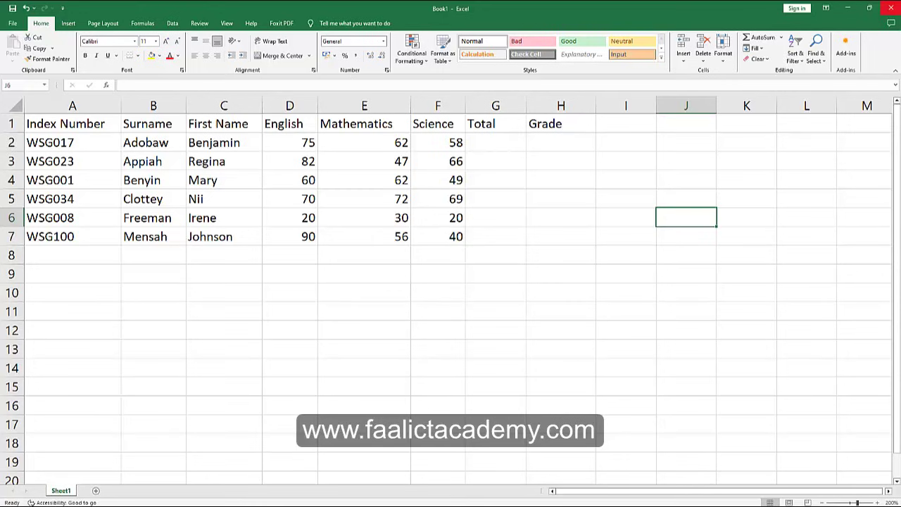
pyautogui.hotkey('alt', 'Tab')
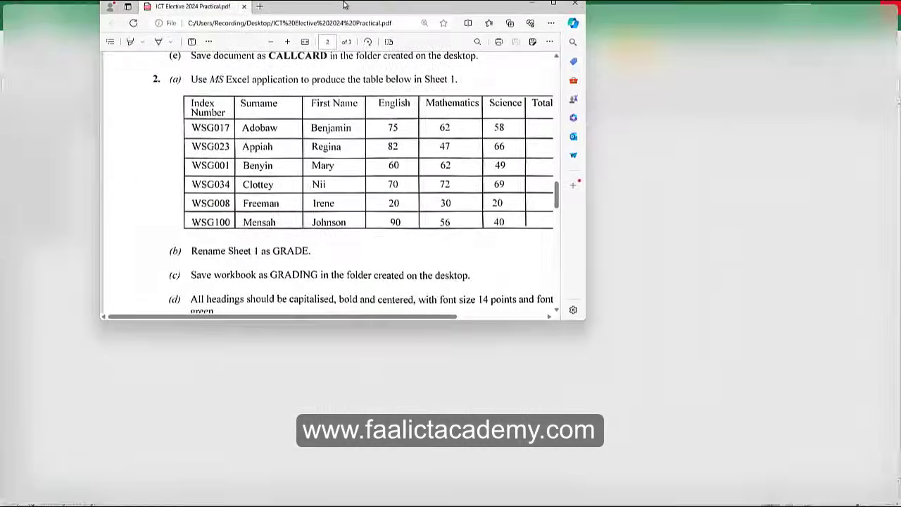
pyautogui.scroll(-1, 268, 268)
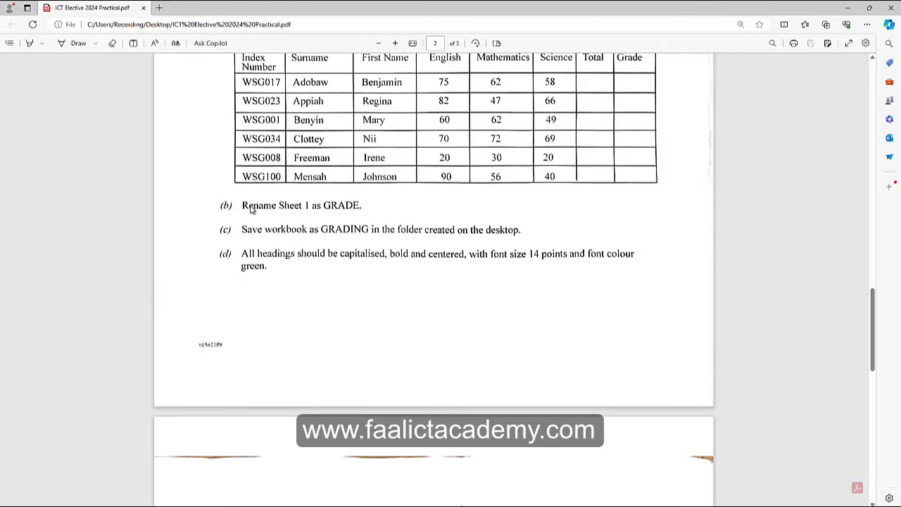
pyautogui.doubleClick(577, 8)
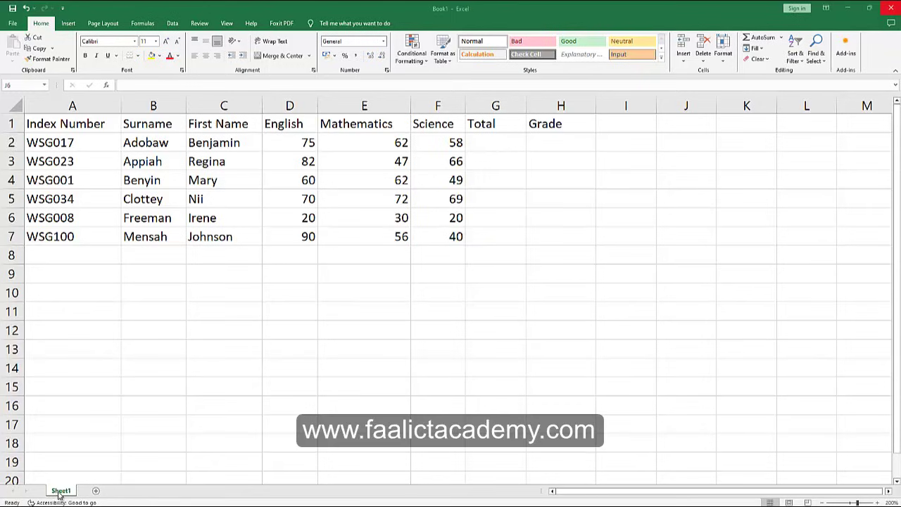
# Rename the Sheet1 tab to GRADE, then return to the exam PDF
pyautogui.click(62, 492)
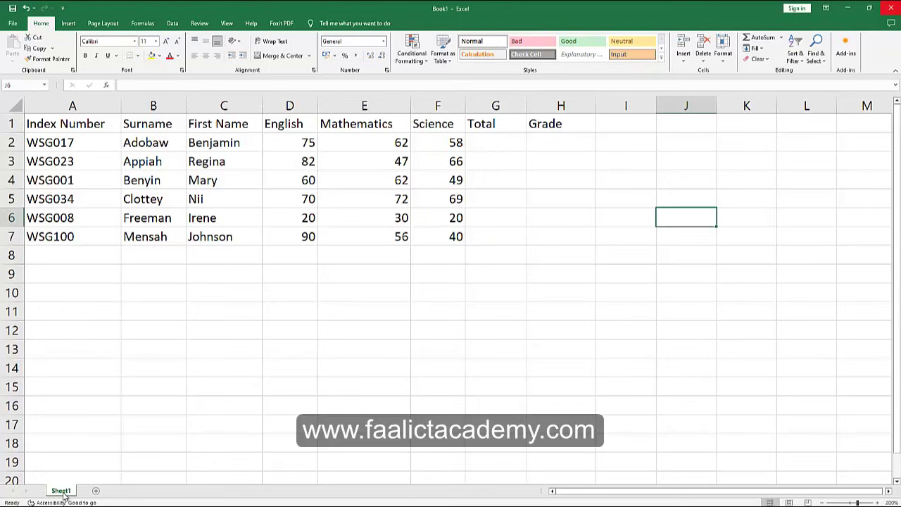
pyautogui.doubleClick(62, 491)
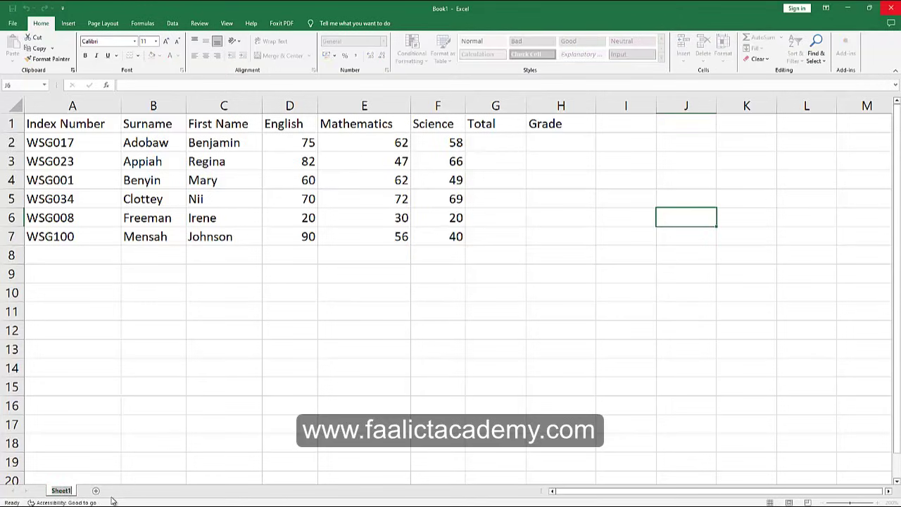
pyautogui.write('GRADE')
pyautogui.press('Return')
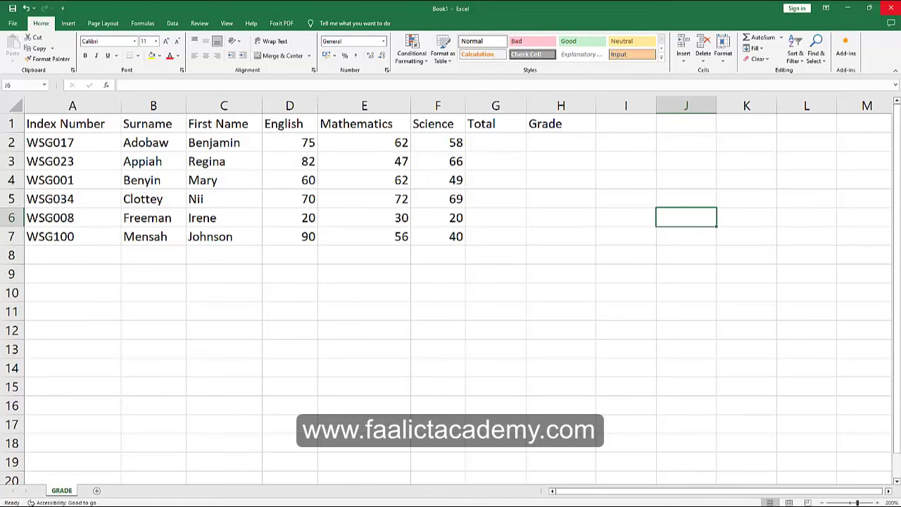
pyautogui.hotkey('alt', 'Tab')
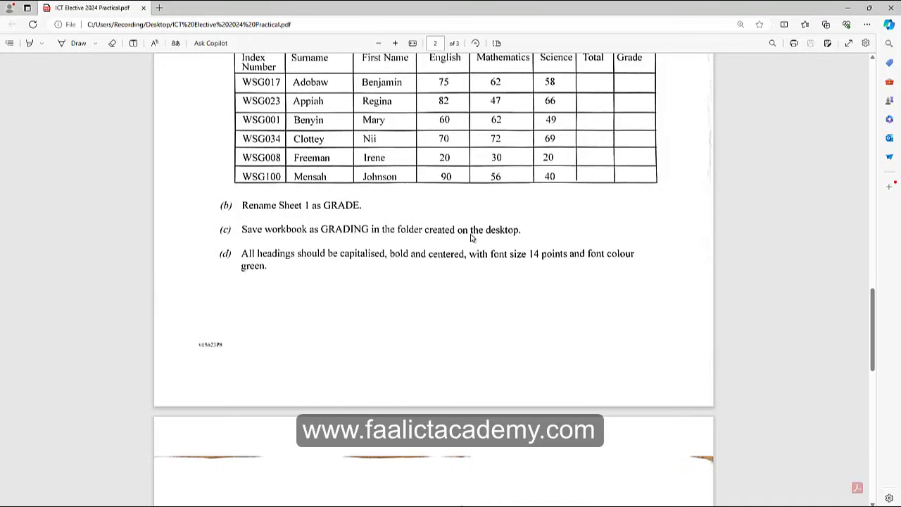
# Scroll through the exam PDF's page 1 and page 2 saving and folder-naming instructions
pyautogui.scroll(15, 493, 238)
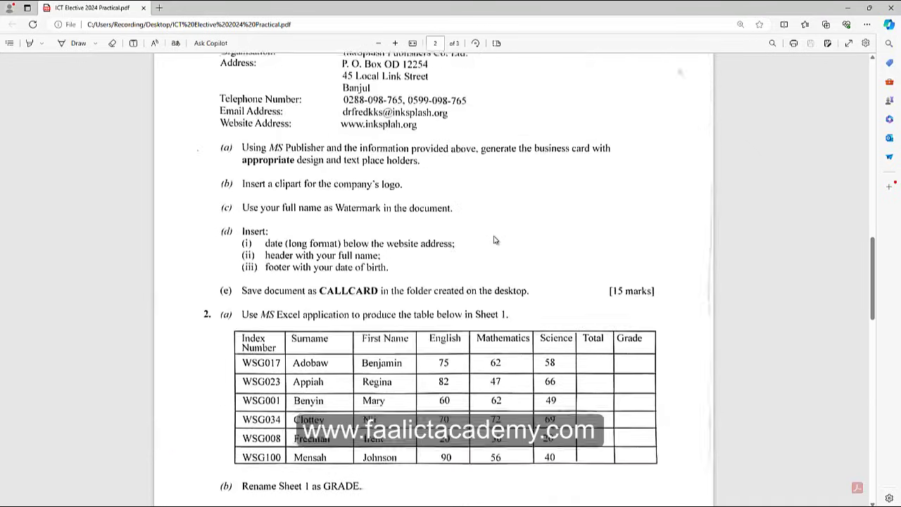
pyautogui.scroll(3, 495, 241)
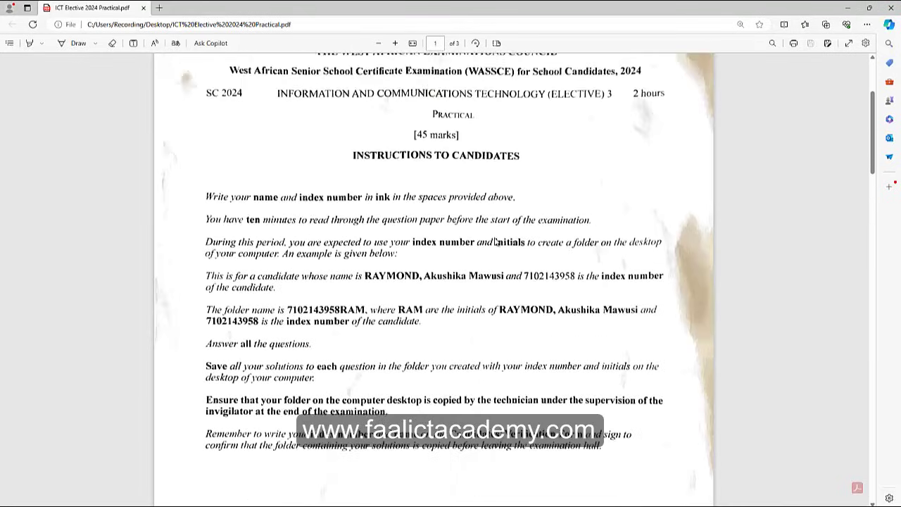
pyautogui.scroll(-1, 364, 279)
pyautogui.scroll(-10, 569, 338)
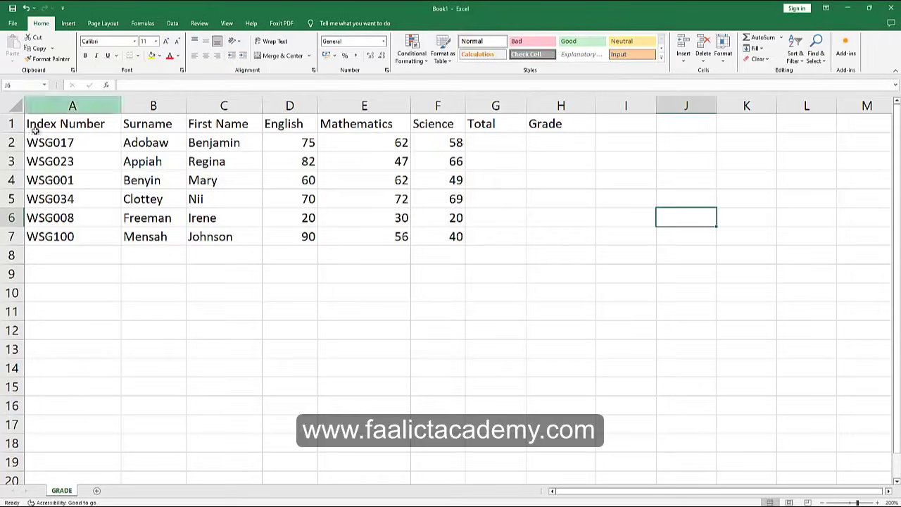
# Open the Save As dialog and browse to the Desktop
pyautogui.click(12, 23)
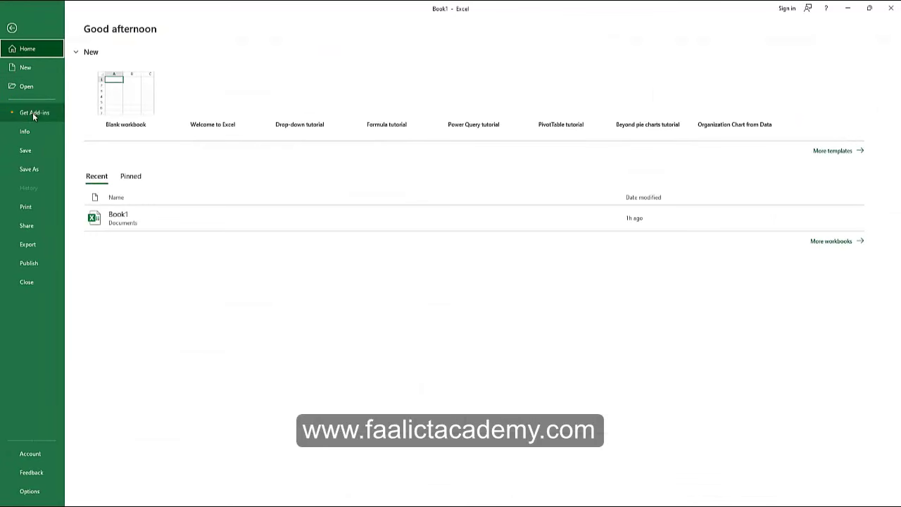
pyautogui.click(38, 171)
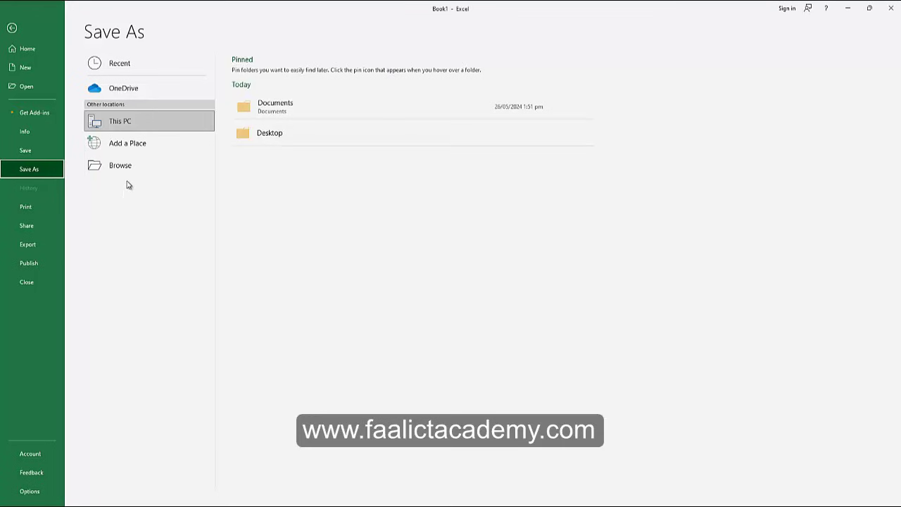
pyautogui.click(152, 169)
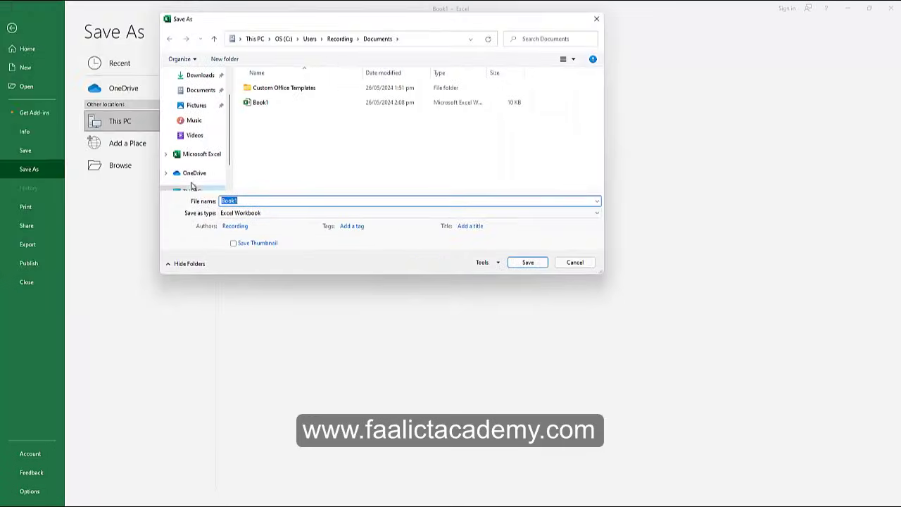
pyautogui.scroll(1, 201, 126)
pyautogui.click(197, 95)
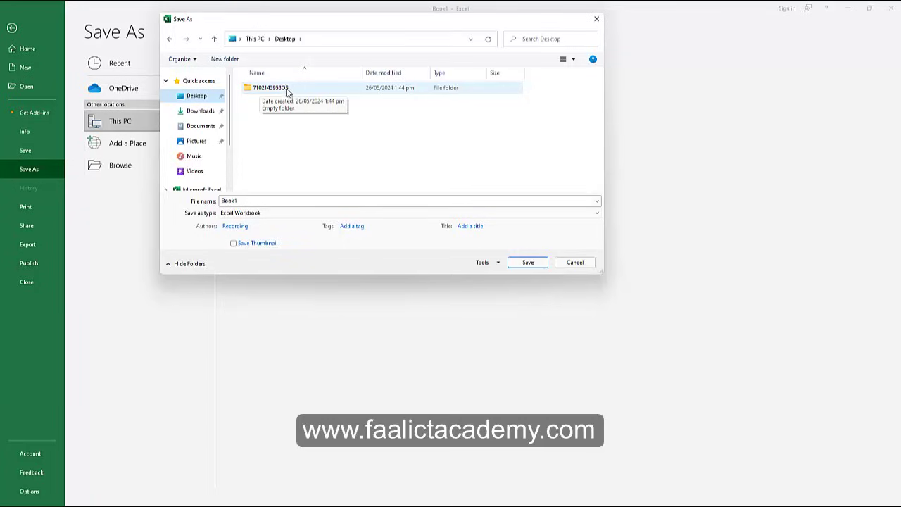
# Rename the new Desktop folder to the candidate's index number
pyautogui.click(286, 91)
pyautogui.rightClick(285, 90)
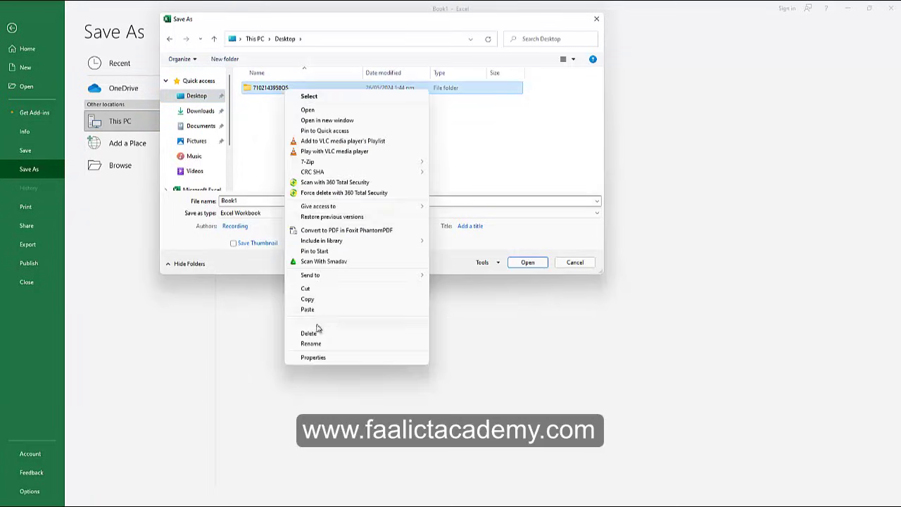
pyautogui.click(312, 343)
pyautogui.click(294, 87)
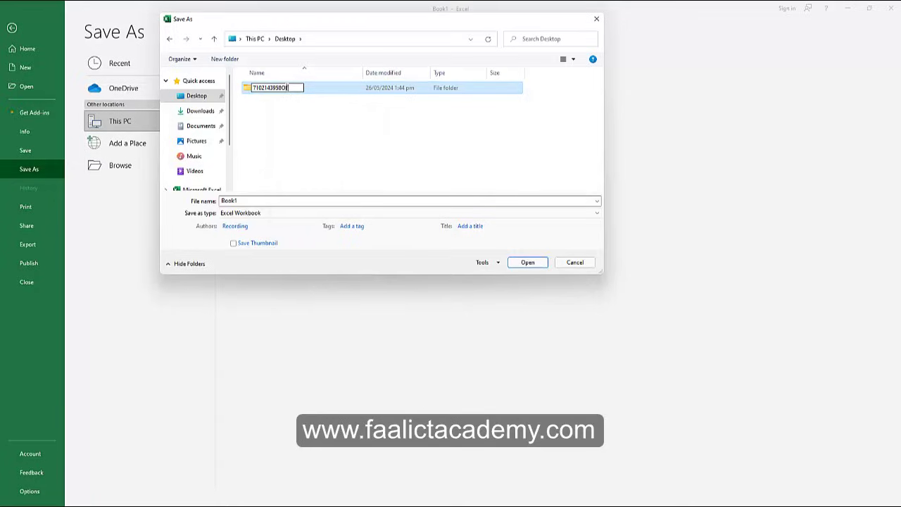
pyautogui.press('Return')
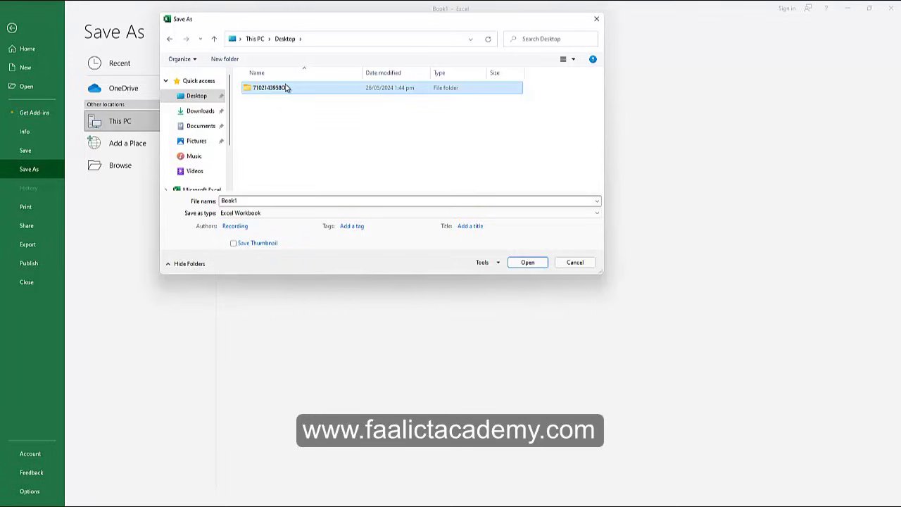
# Open that folder and save the workbook in it as GRADING
pyautogui.doubleClick(284, 89)
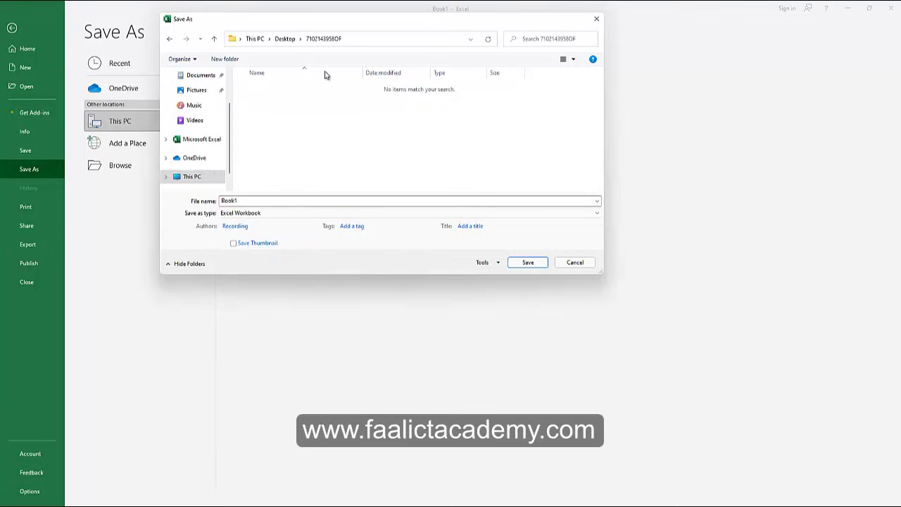
pyautogui.doubleClick(247, 201)
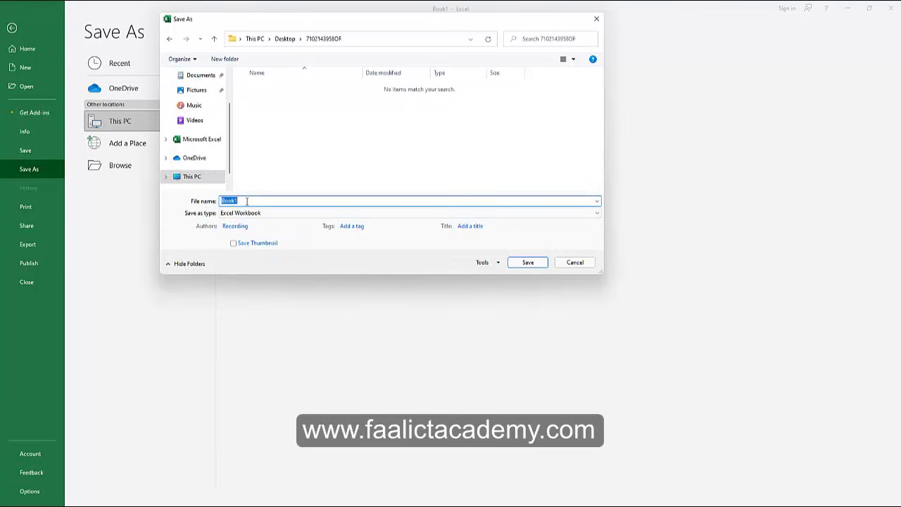
pyautogui.write('GRADING')
pyautogui.click(524, 263)
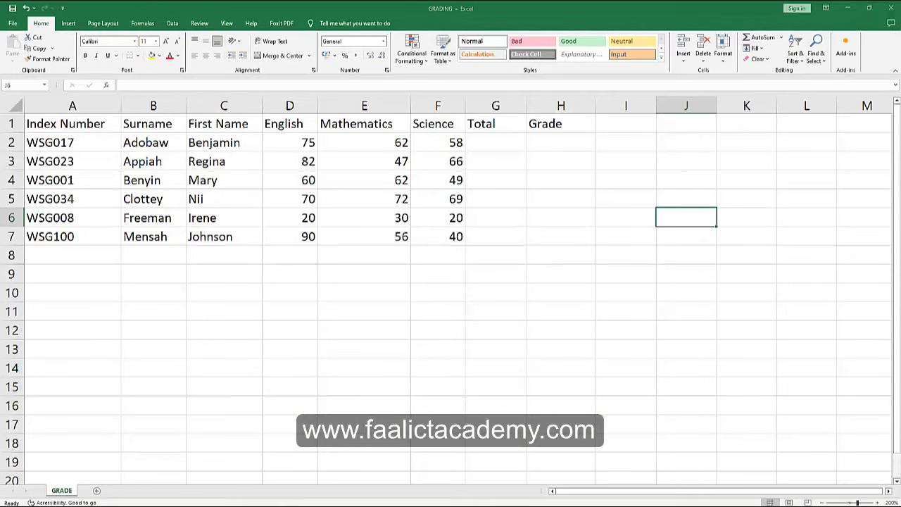
pyautogui.hotkey('alt', 'Tab')
pyautogui.scroll(-10, 385, 231)
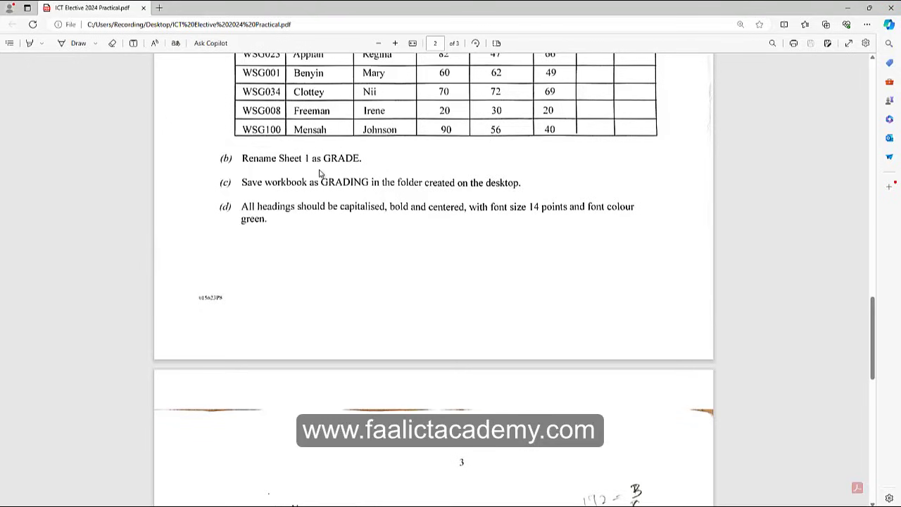
pyautogui.scroll(-1, 281, 232)
pyautogui.scroll(1, 266, 226)
pyautogui.scroll(2, 294, 223)
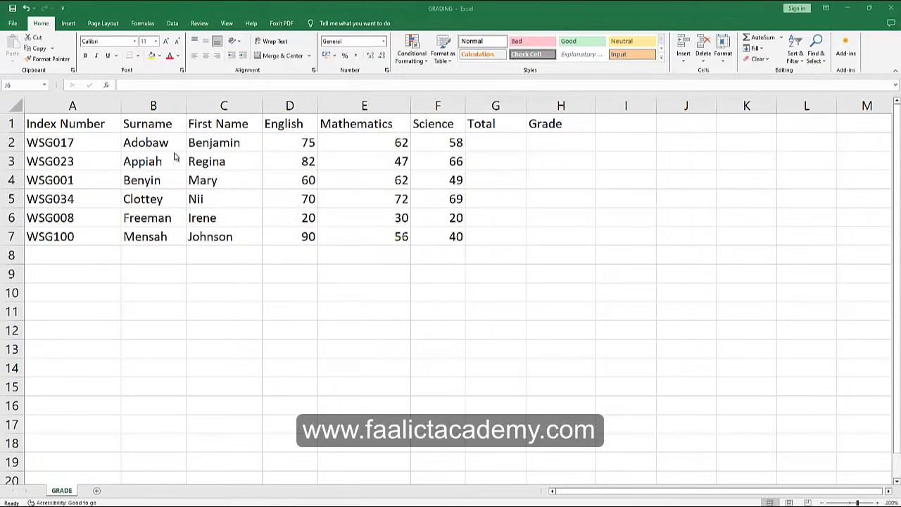
# Insert a blank row 1 above the headings, shifting the marks table to rows 2–8
pyautogui.moveTo(46, 124); pyautogui.dragTo(535, 128)
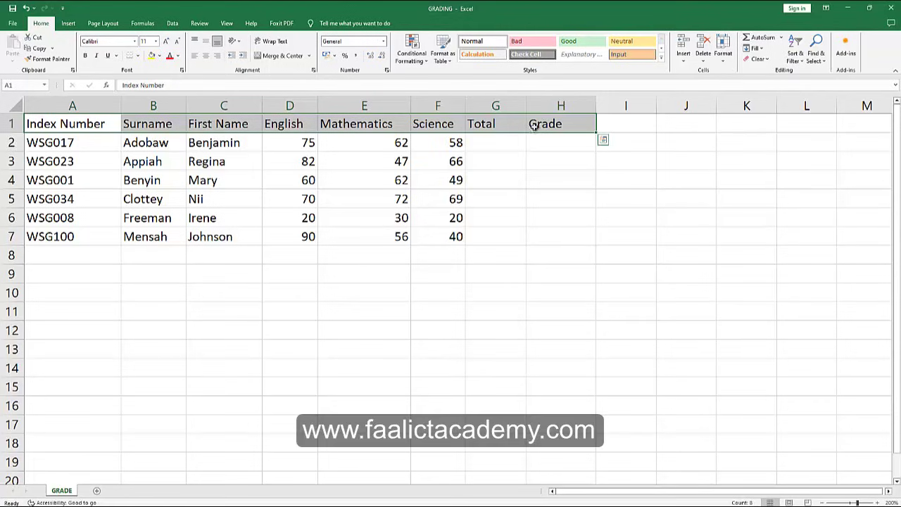
pyautogui.click(352, 195)
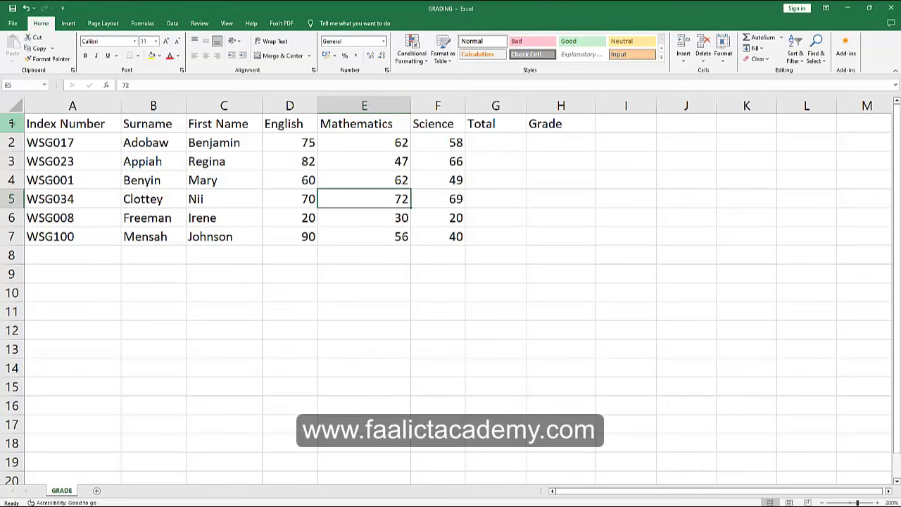
pyautogui.rightClick(12, 123)
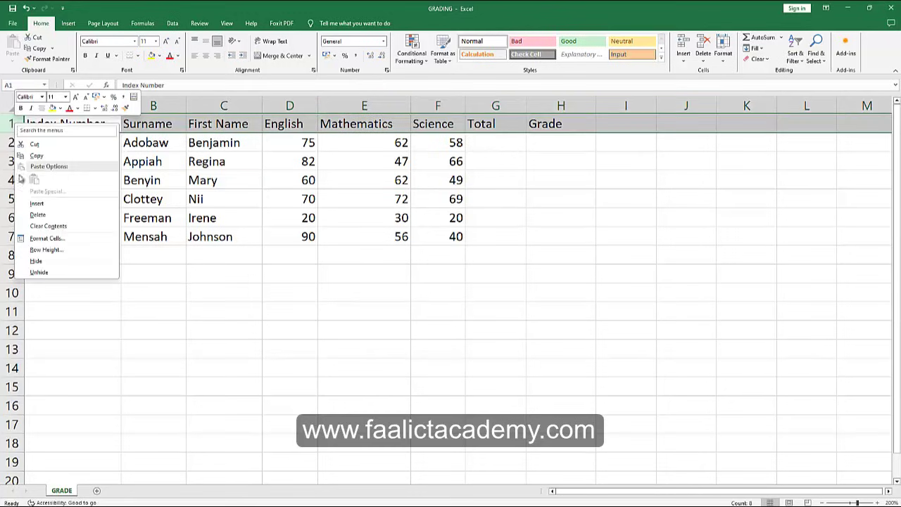
pyautogui.click(37, 204)
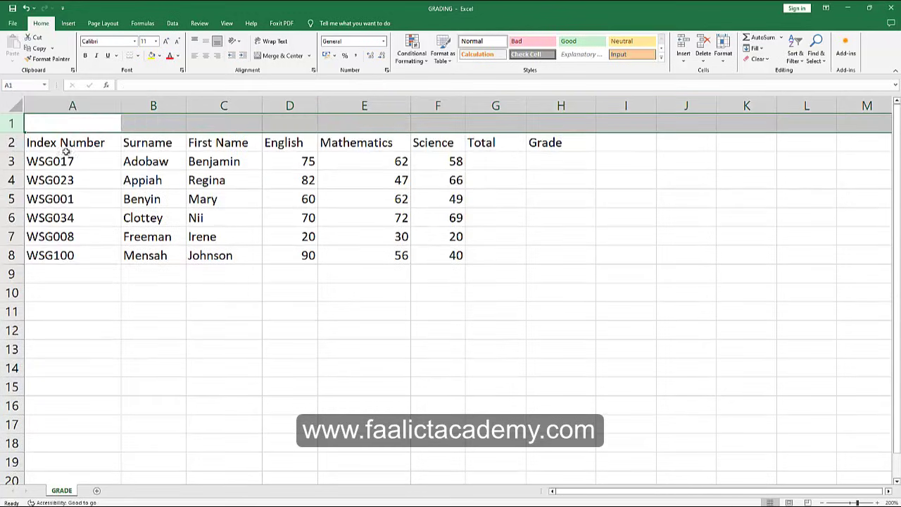
pyautogui.moveTo(61, 122); pyautogui.dragTo(380, 123)
pyautogui.click(61, 122)
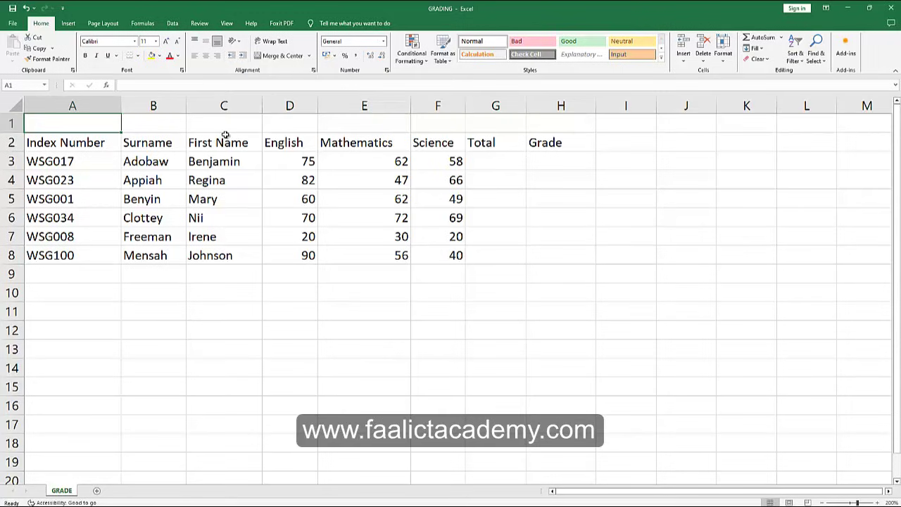
# Enter =UPPER(A2) in cell A1 so it displays INDEX NUMBER
pyautogui.write('=upper')
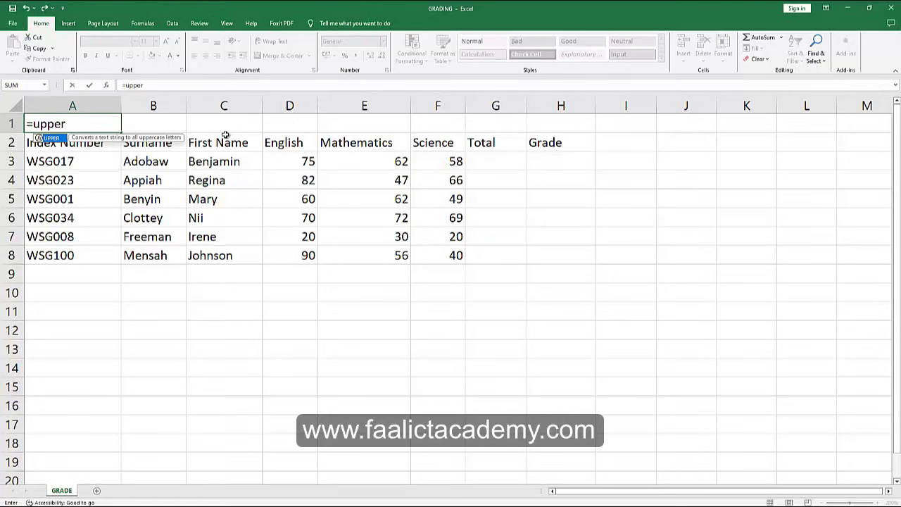
pyautogui.press('Tab')
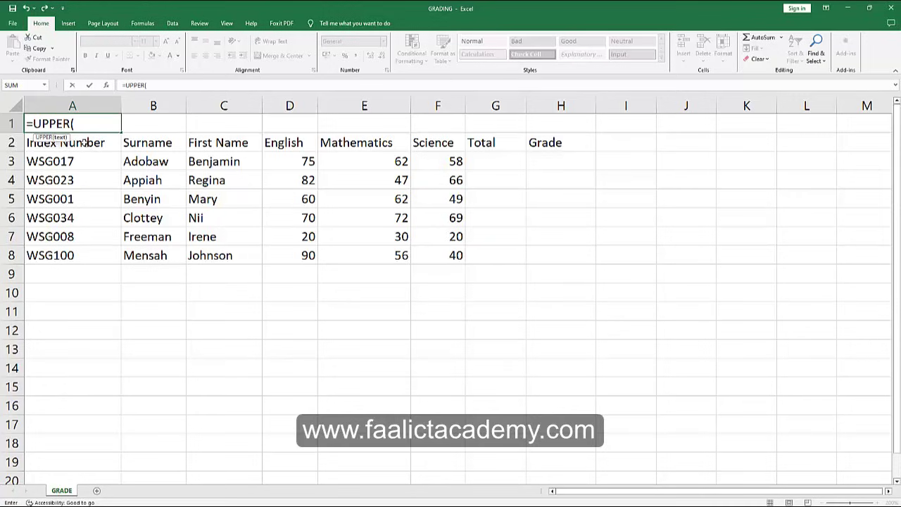
pyautogui.click(85, 143)
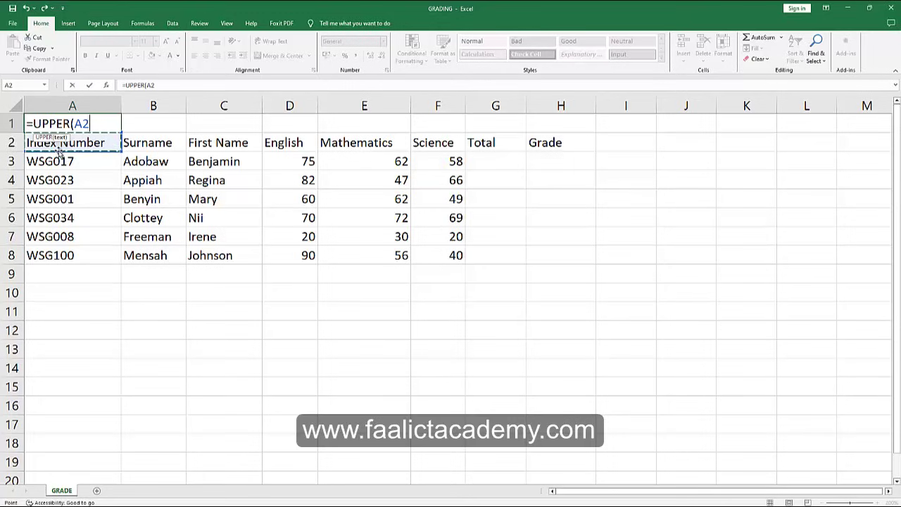
pyautogui.write(')')
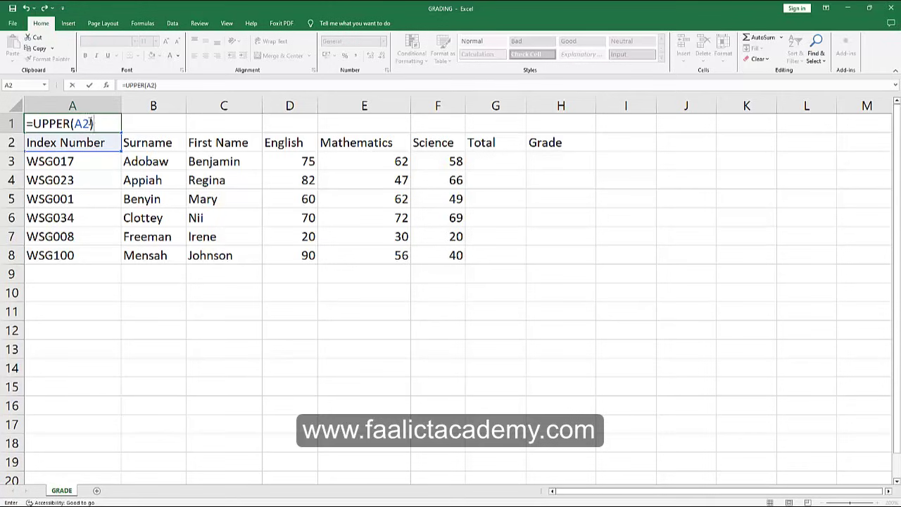
pyautogui.doubleClick(82, 124)
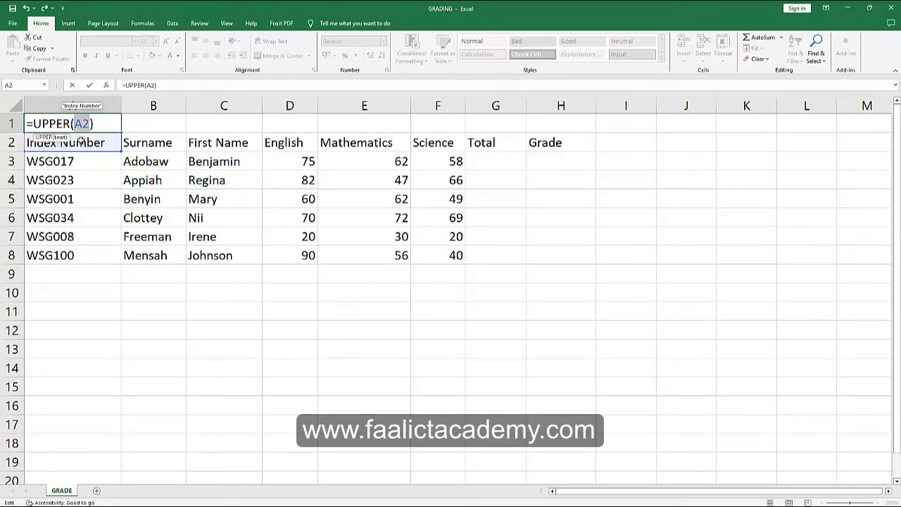
pyautogui.press('Return')
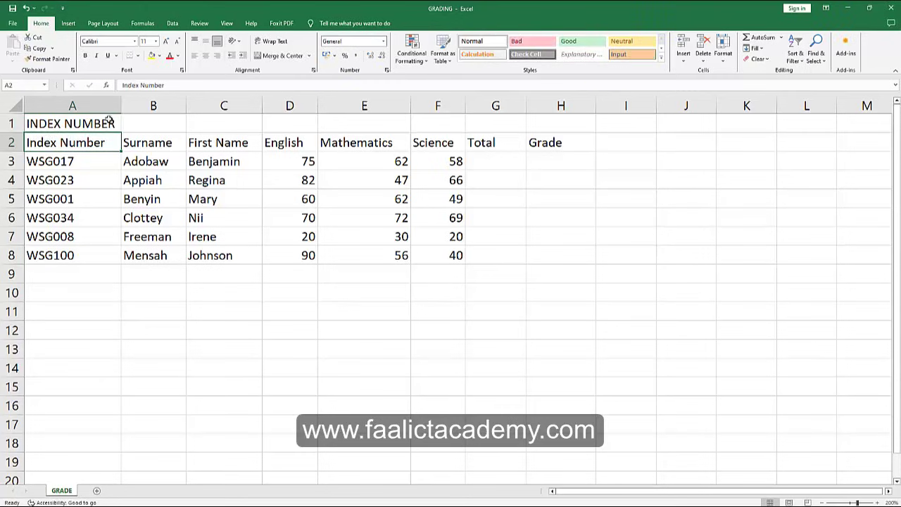
# Fill A1's UPPER formula across to H1, giving uppercase headings through GRADE
pyautogui.click(65, 124)
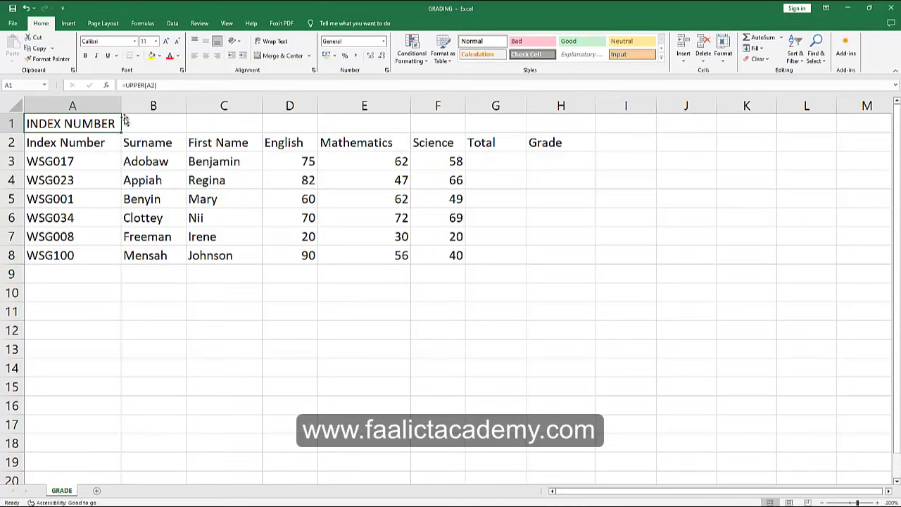
pyautogui.moveTo(121, 132); pyautogui.dragTo(569, 131)
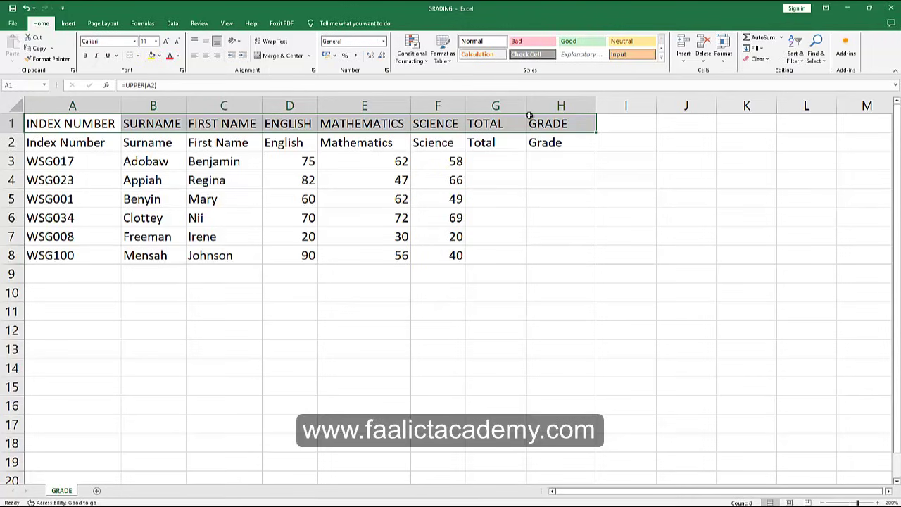
pyautogui.click(555, 144)
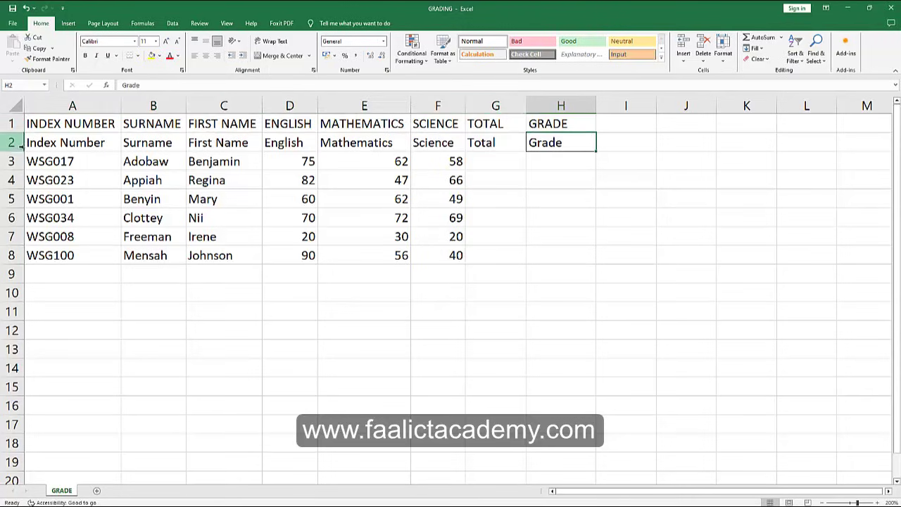
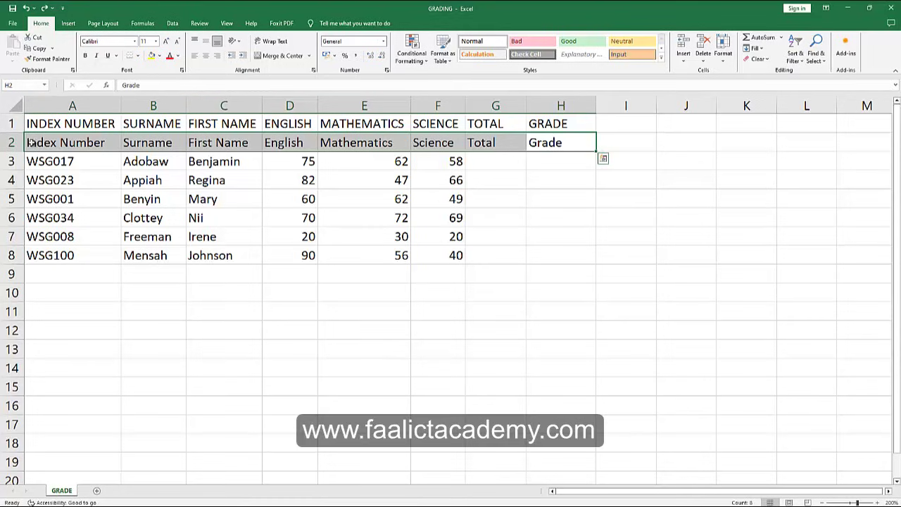
pyautogui.rightClick(19, 144)
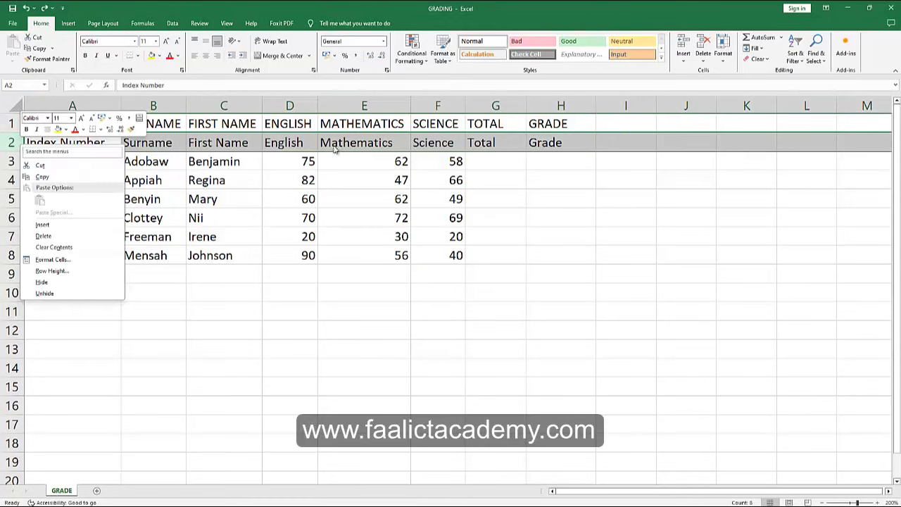
pyautogui.press('Escape')
pyautogui.click(363, 144)
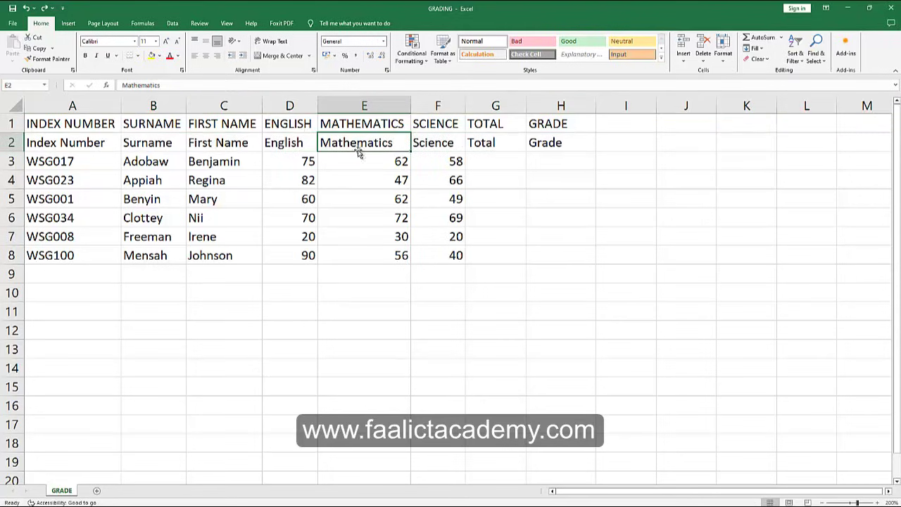
pyautogui.moveTo(65, 129); pyautogui.dragTo(571, 127)
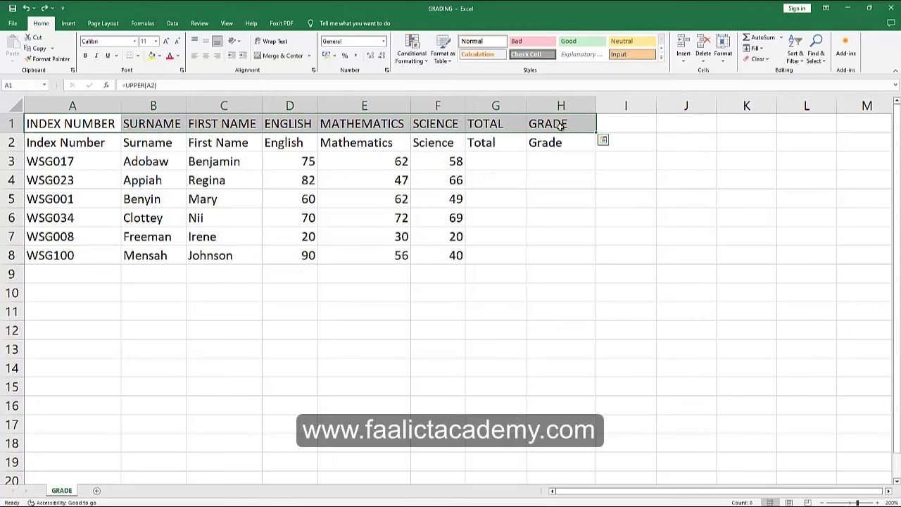
pyautogui.click(74, 124)
pyautogui.click(211, 125)
pyautogui.click(151, 126)
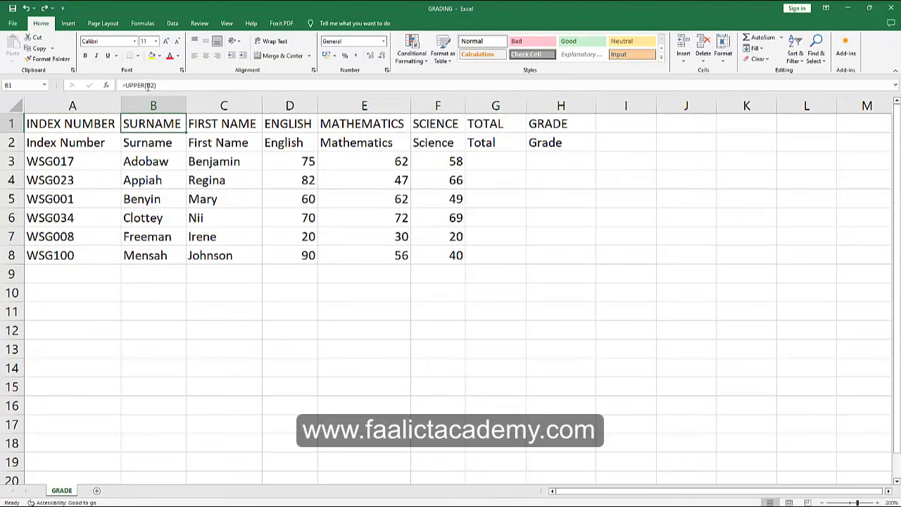
pyautogui.click(225, 123)
pyautogui.click(291, 127)
pyautogui.click(401, 127)
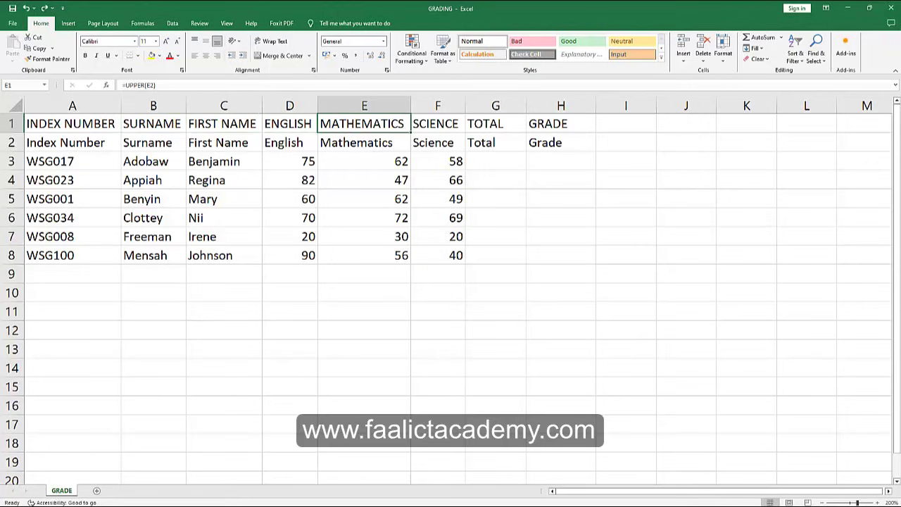
pyautogui.click(49, 123)
pyautogui.moveTo(49, 124); pyautogui.dragTo(556, 123)
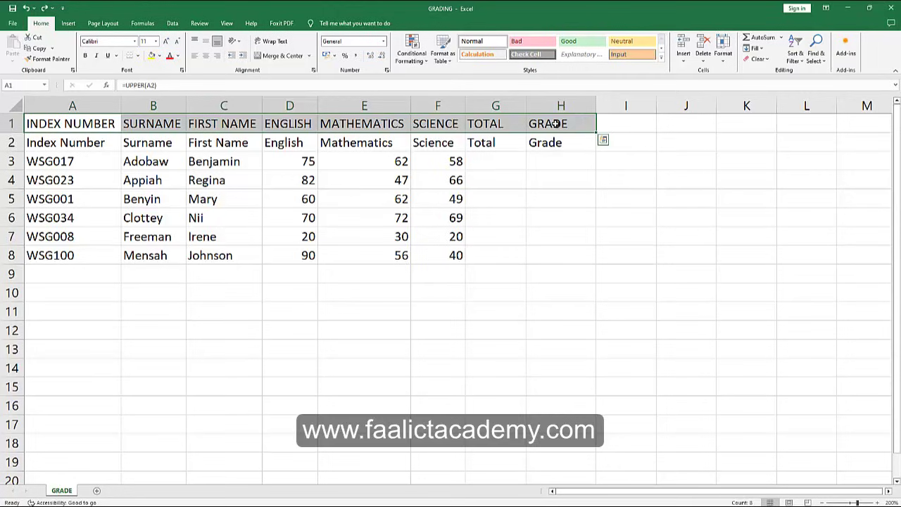
# Paste A1:H1 back as values so INDEX NUMBER, SURNAME and ENGLISH are plain text, not UPPER formulas
pyautogui.click(36, 49)
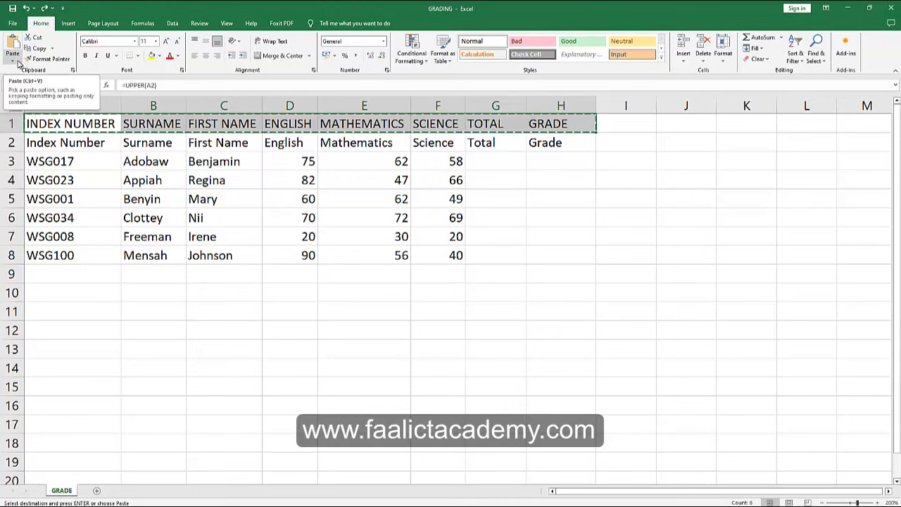
pyautogui.click(12, 63)
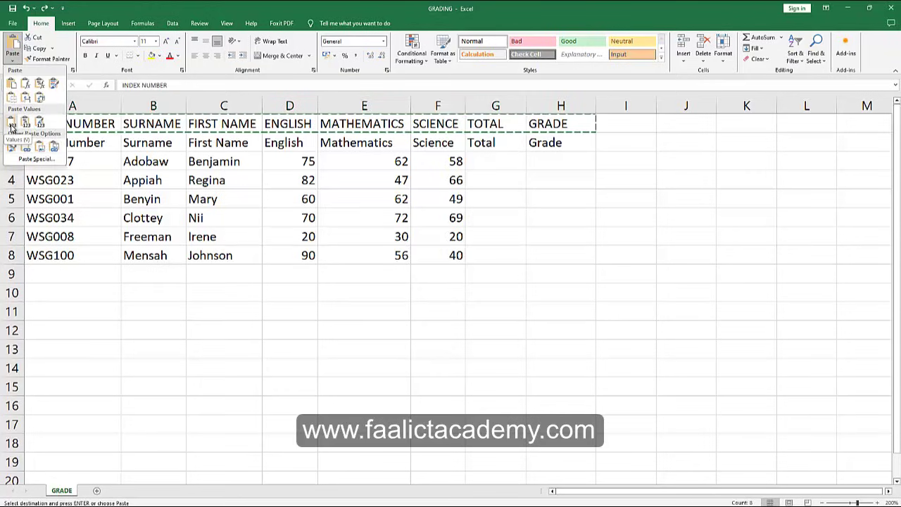
pyautogui.click(10, 122)
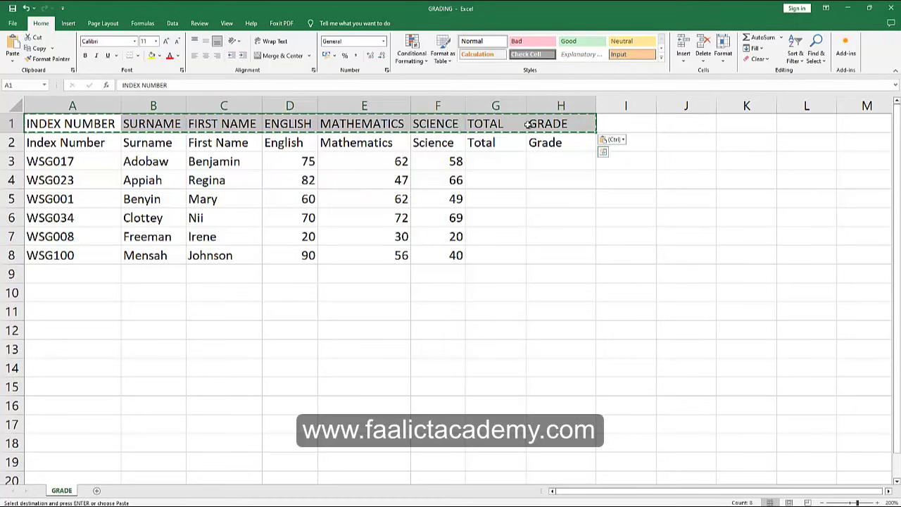
pyautogui.click(118, 124)
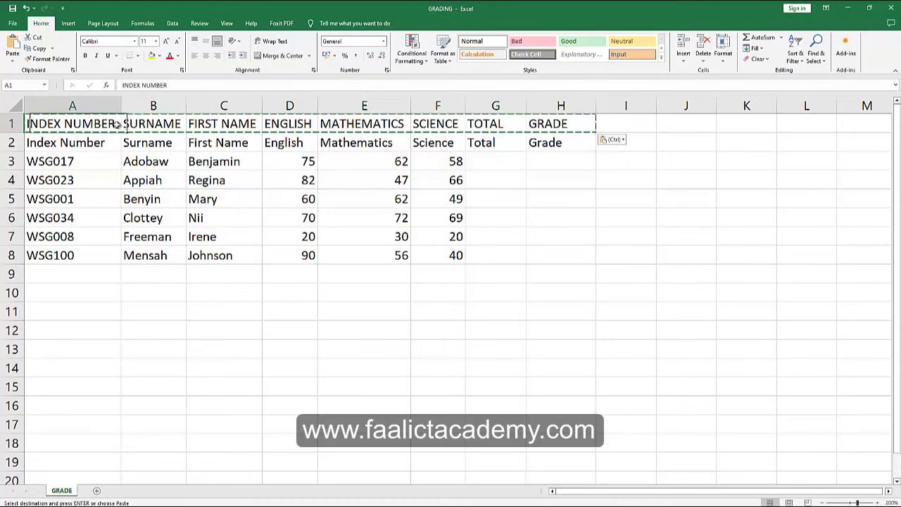
pyautogui.click(183, 123)
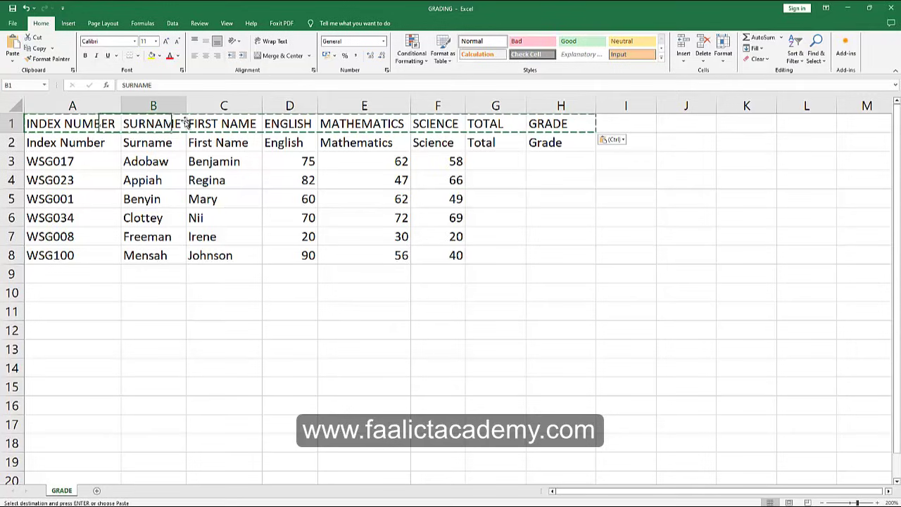
pyautogui.click(235, 121)
pyautogui.click(297, 125)
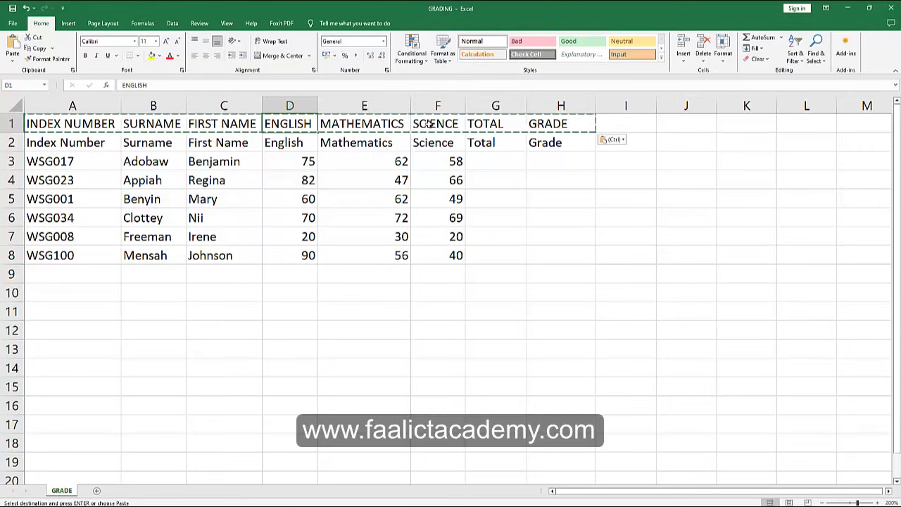
pyautogui.press('Escape')
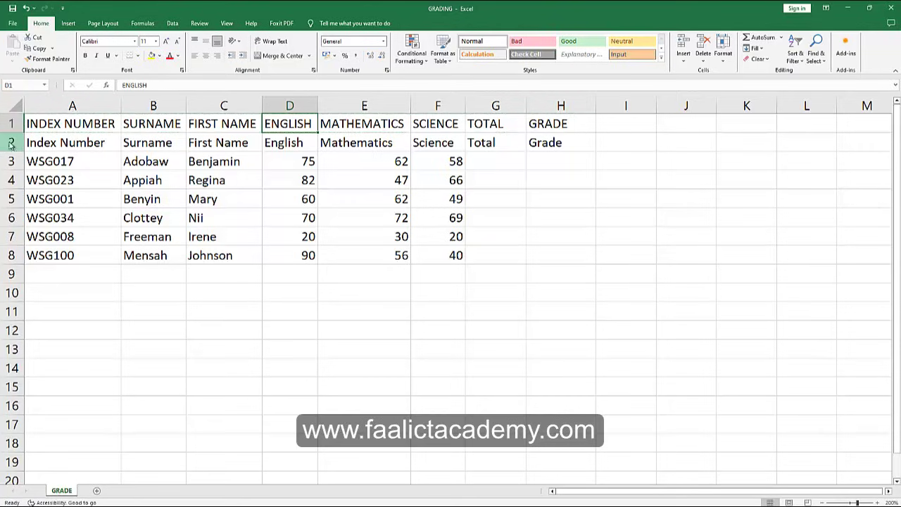
# Delete the mixed-case heading row 2, then select the uppercase headings in row 1
pyautogui.rightClick(11, 145)
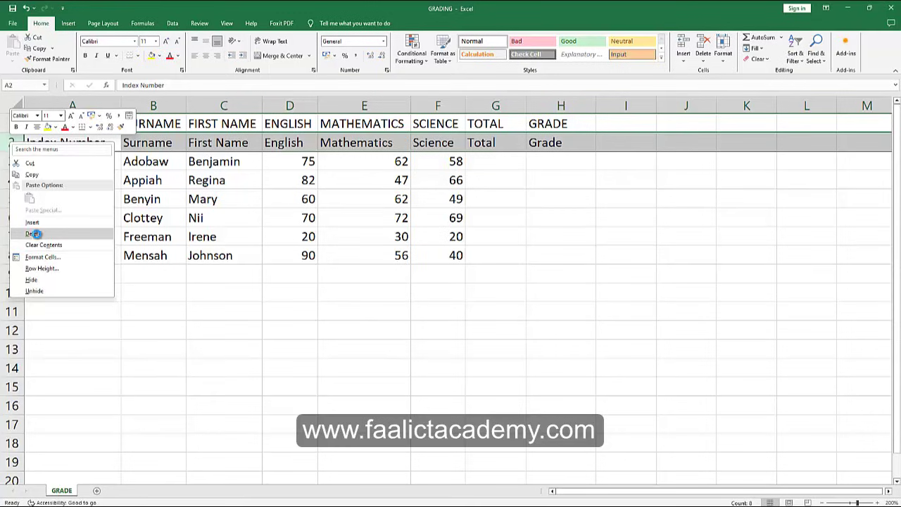
pyautogui.click(33, 234)
pyautogui.click(521, 125)
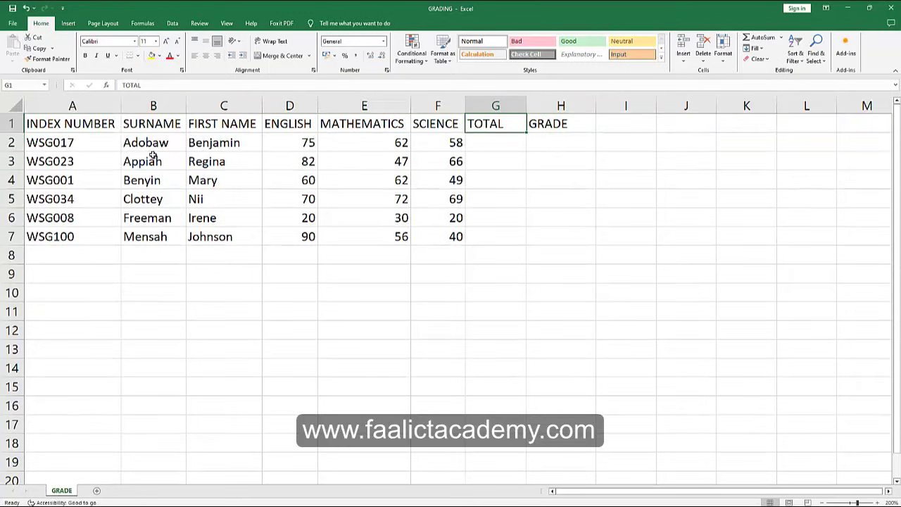
pyautogui.click(33, 125)
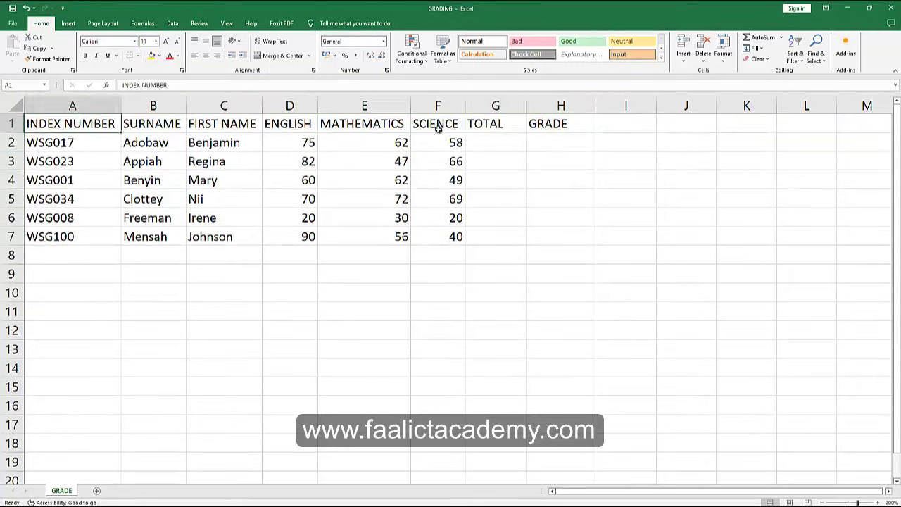
pyautogui.moveTo(289, 125); pyautogui.dragTo(54, 124)
pyautogui.click(556, 124)
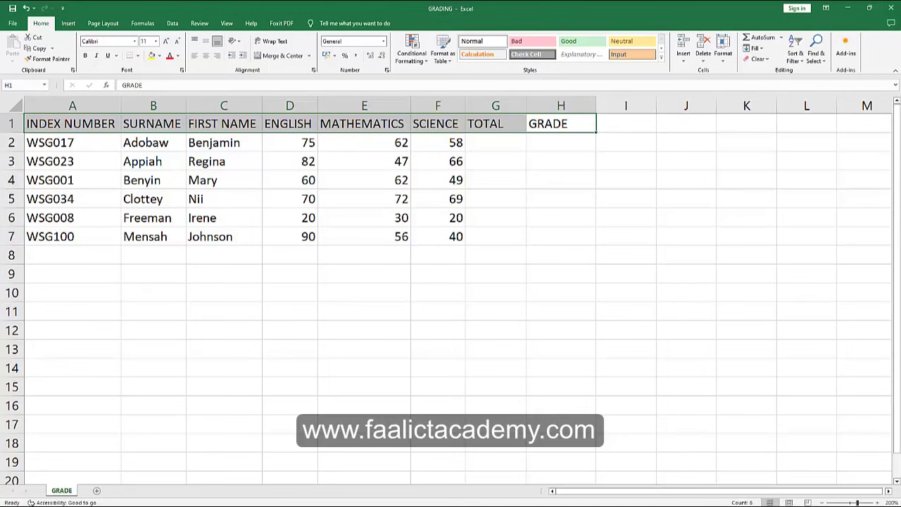
pyautogui.hotkey('alt', 'Tab')
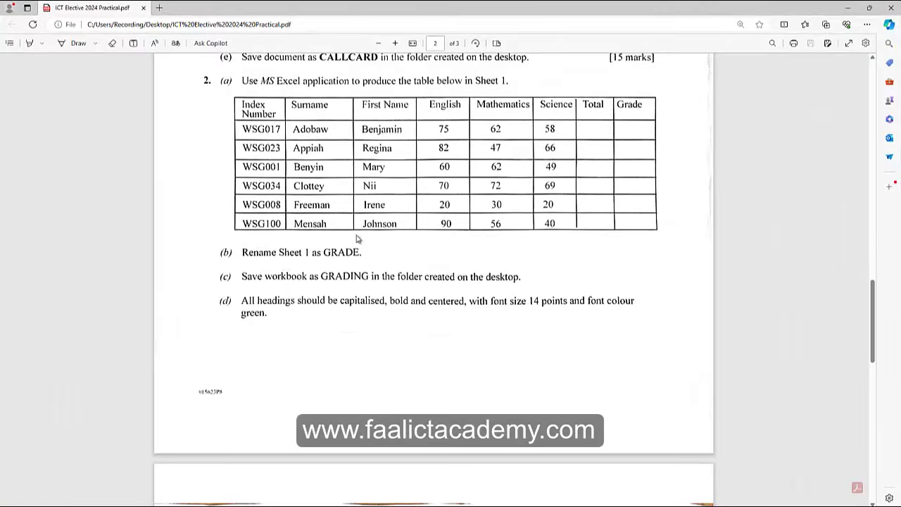
pyautogui.scroll(-1, 354, 248)
pyautogui.scroll(-1, 354, 248)
pyautogui.scroll(5, 352, 252)
pyautogui.scroll(-5, 338, 275)
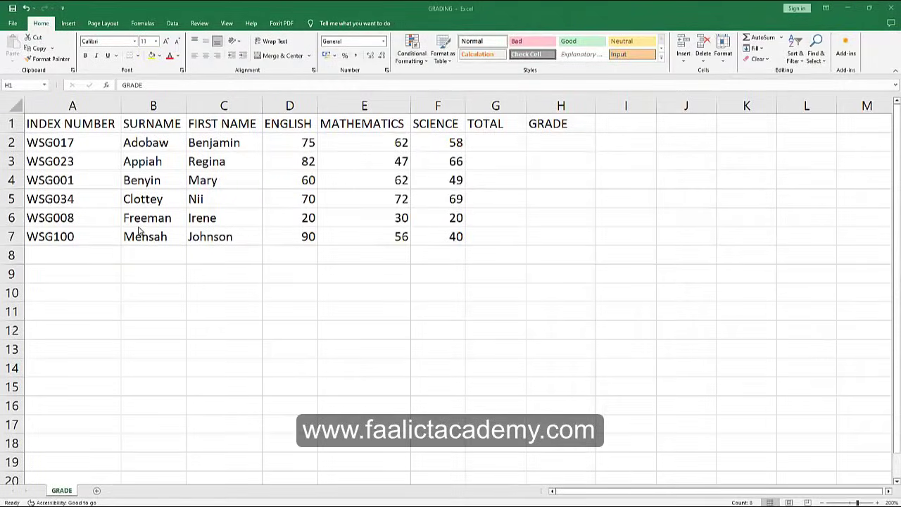
# Make the A1:H1 headings bold, centred and size 14
pyautogui.moveTo(26, 124); pyautogui.dragTo(538, 129)
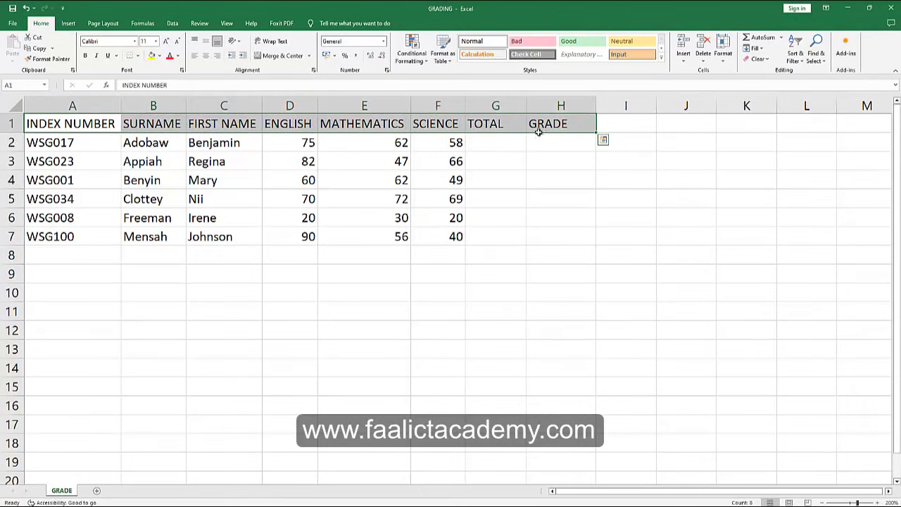
pyautogui.click(85, 57)
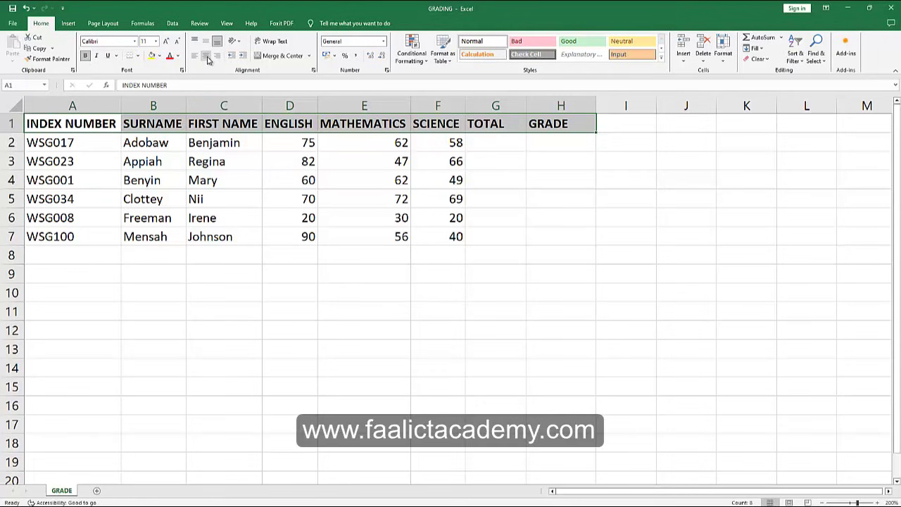
pyautogui.click(206, 57)
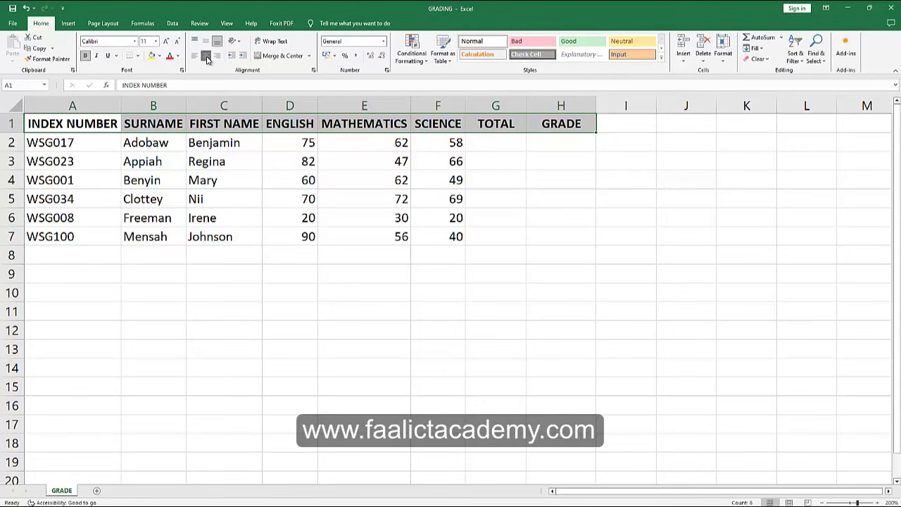
pyautogui.click(156, 41)
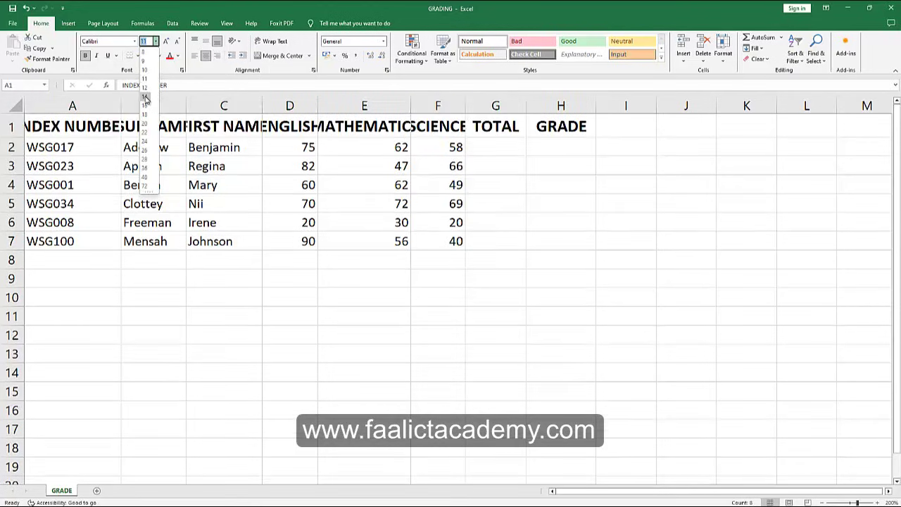
pyautogui.click(145, 97)
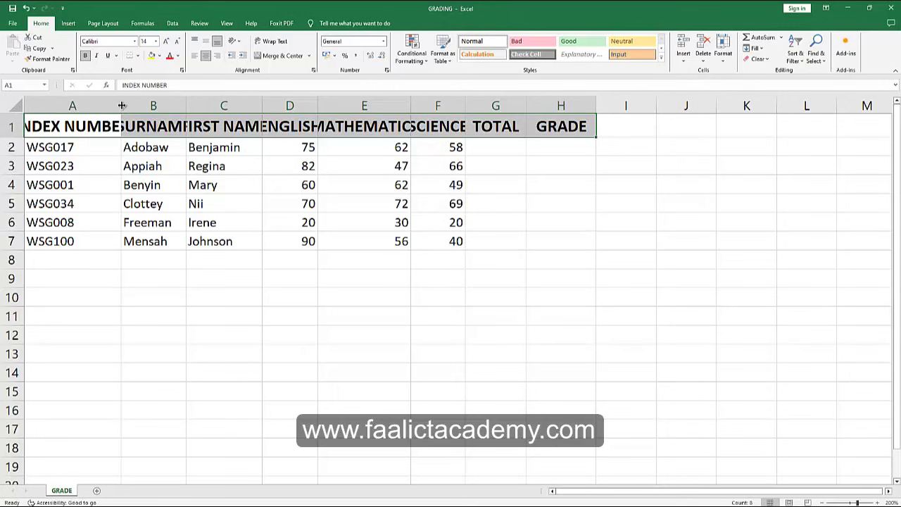
# Autofit columns A through G so each heading fits fully
pyautogui.doubleClick(121, 103)
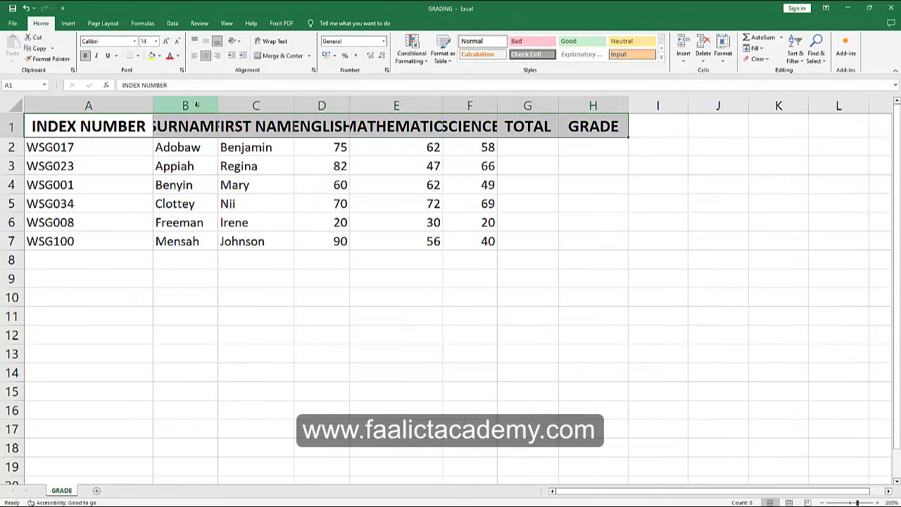
pyautogui.doubleClick(220, 103)
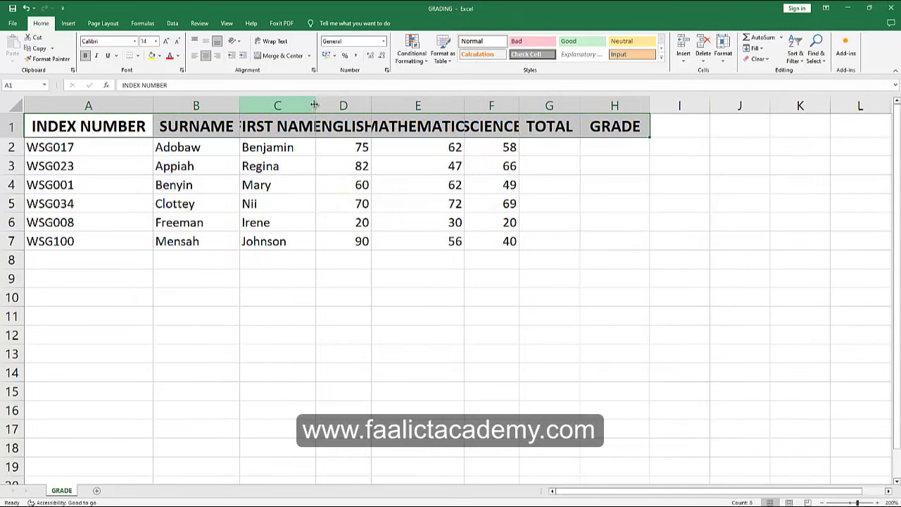
pyautogui.doubleClick(316, 104)
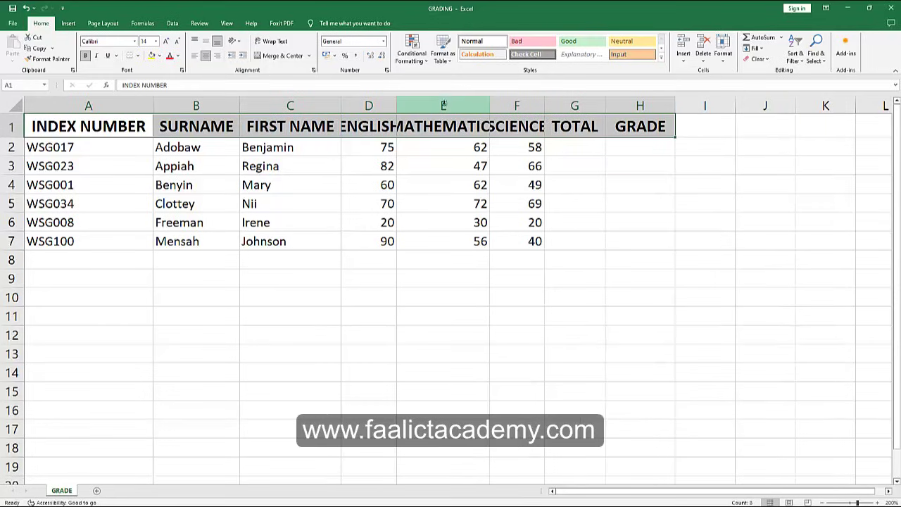
pyautogui.doubleClick(396, 103)
pyautogui.doubleClick(507, 104)
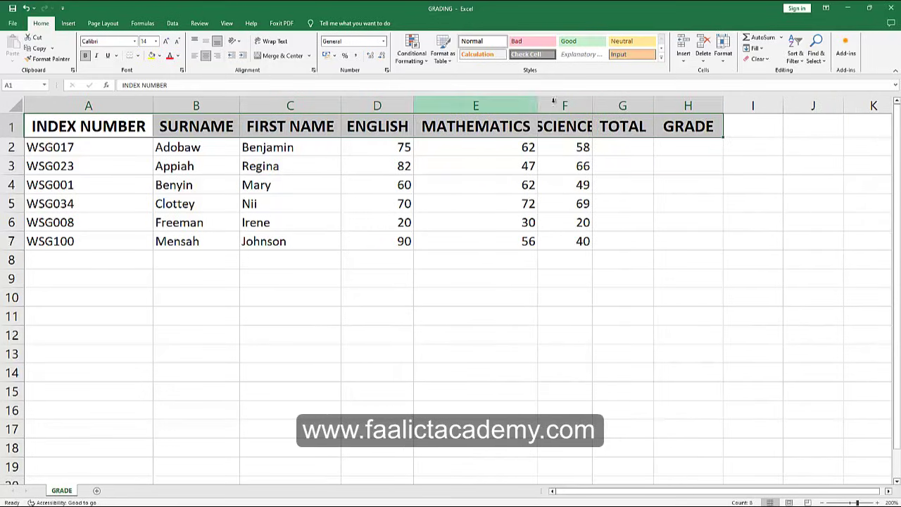
pyautogui.doubleClick(593, 104)
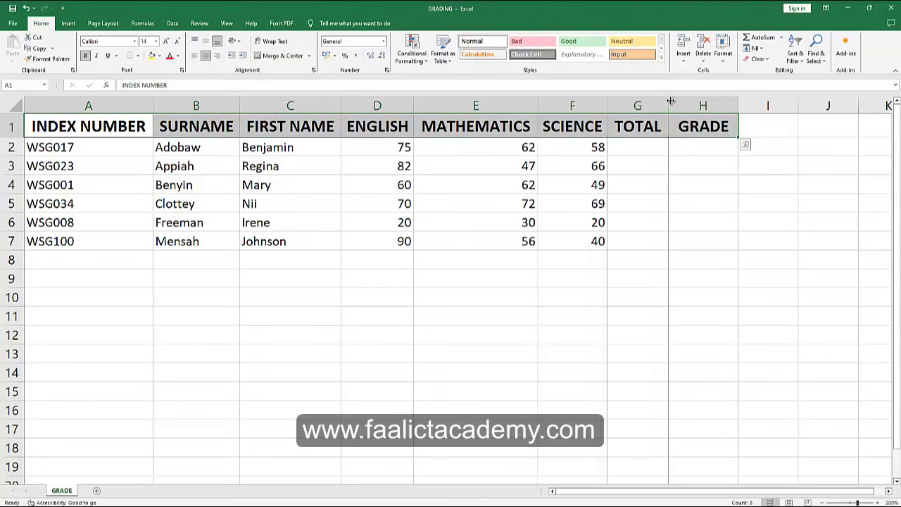
pyautogui.doubleClick(669, 104)
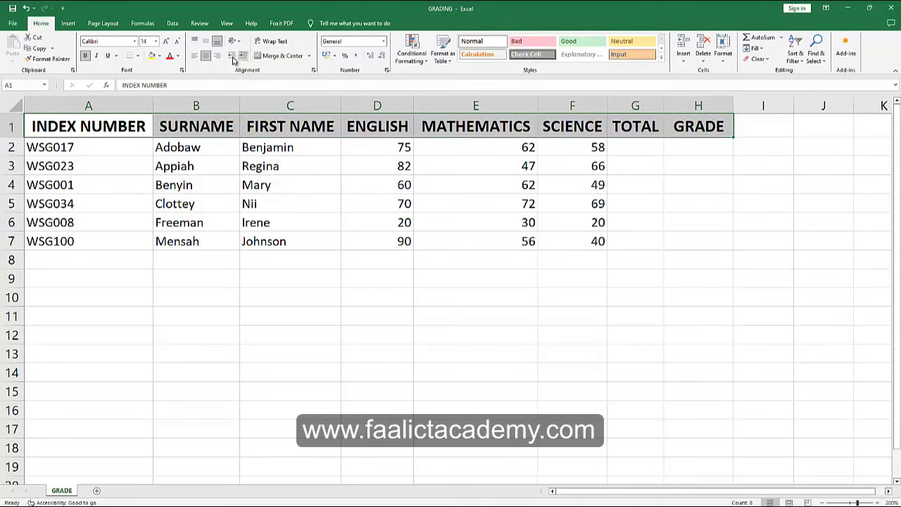
# Colour the heading text Green, Accent 6
pyautogui.click(178, 56)
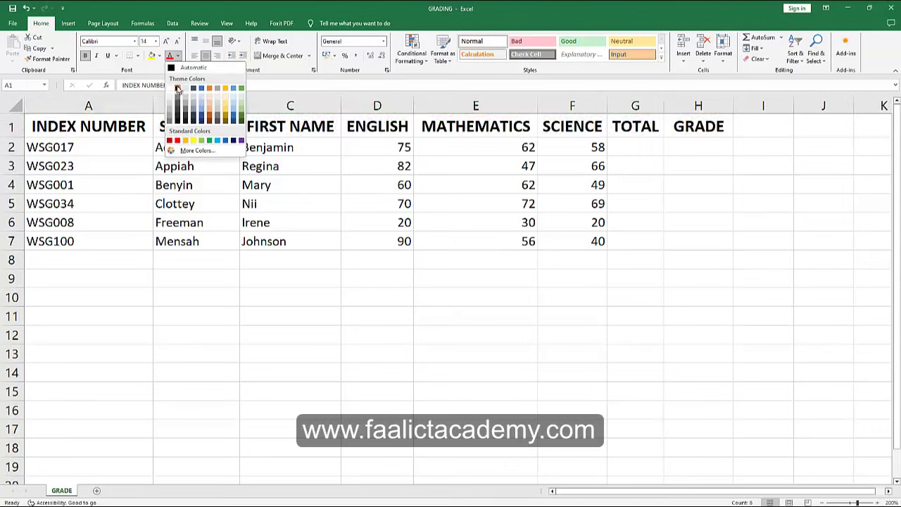
pyautogui.click(241, 89)
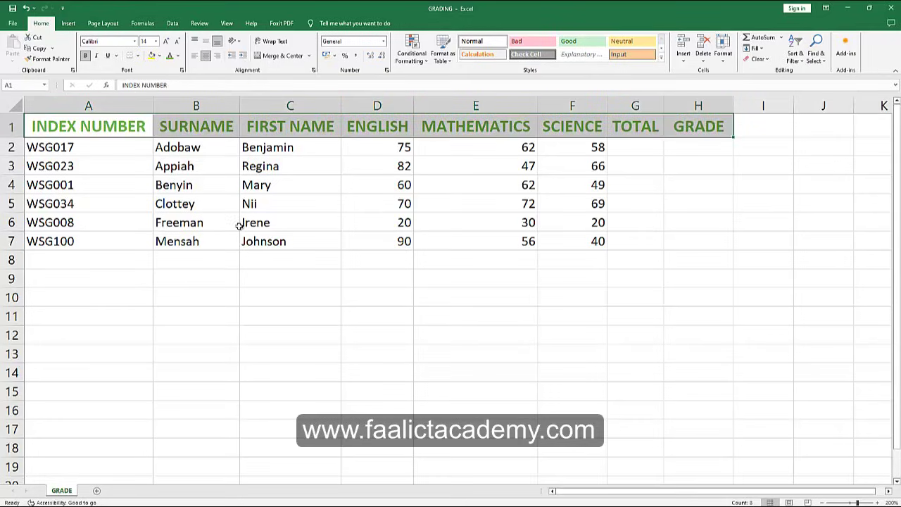
pyautogui.click(285, 224)
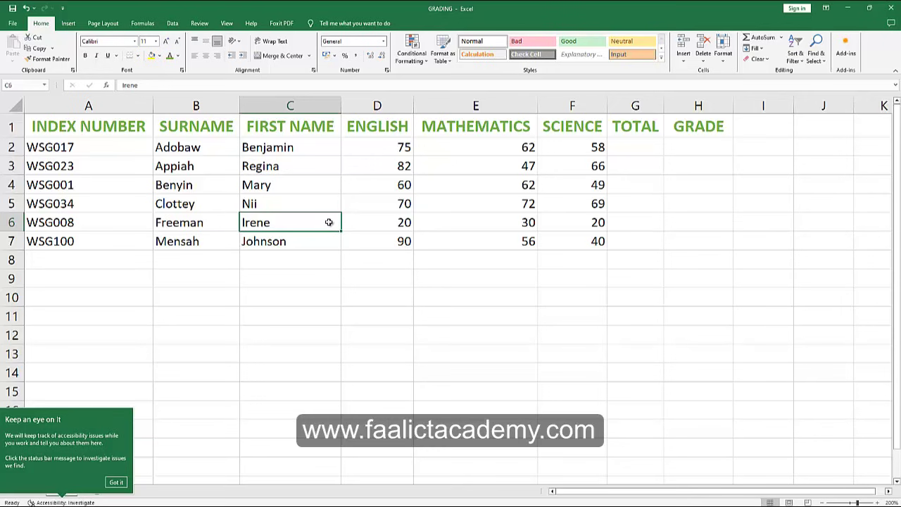
pyautogui.hotkey('alt', 'Tab')
pyautogui.moveTo(282, 92); pyautogui.dragTo(407, 83)
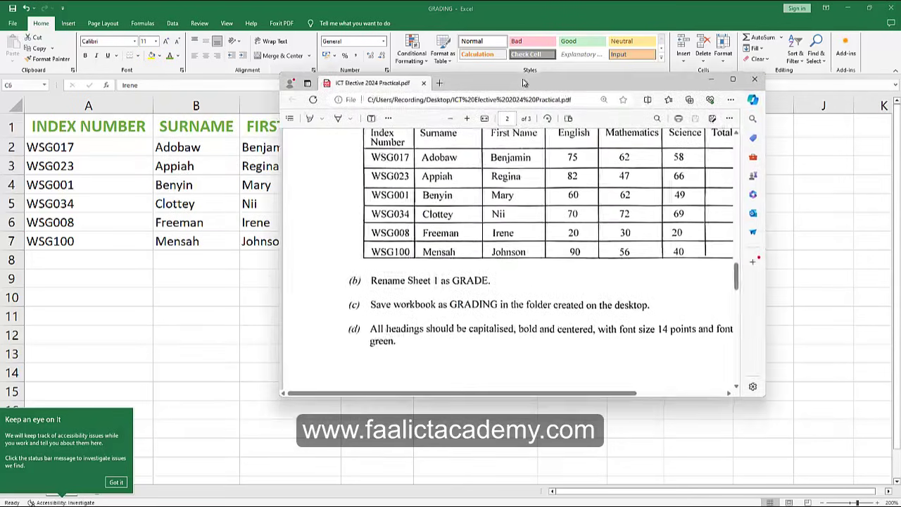
pyautogui.scroll(3, 493, 195)
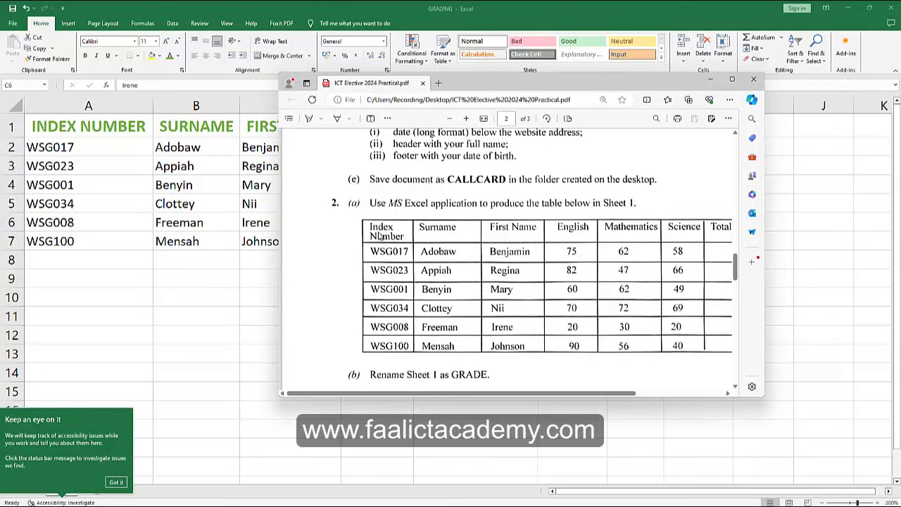
pyautogui.click(452, 18)
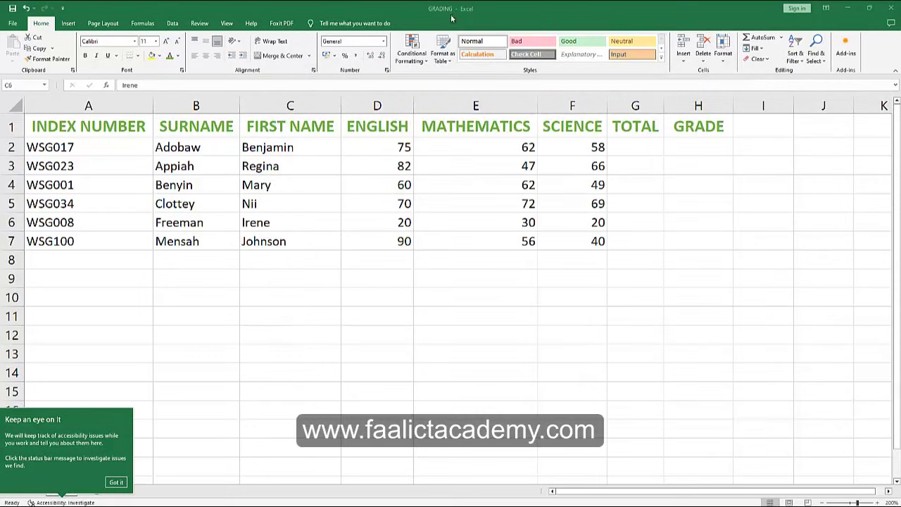
# Break the INDEX NUMBER heading in A1 onto two lines with Alt+Enter
pyautogui.doubleClick(79, 127)
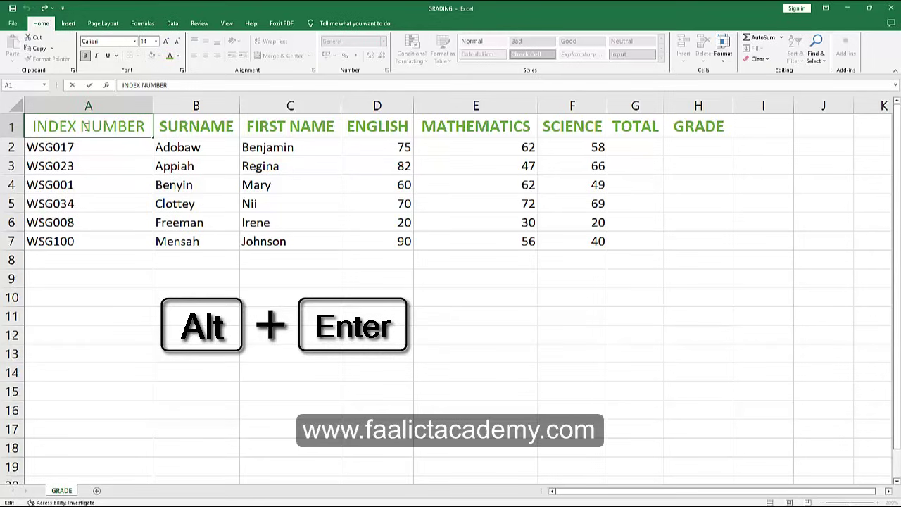
pyautogui.hotkey('alt', 'Return')
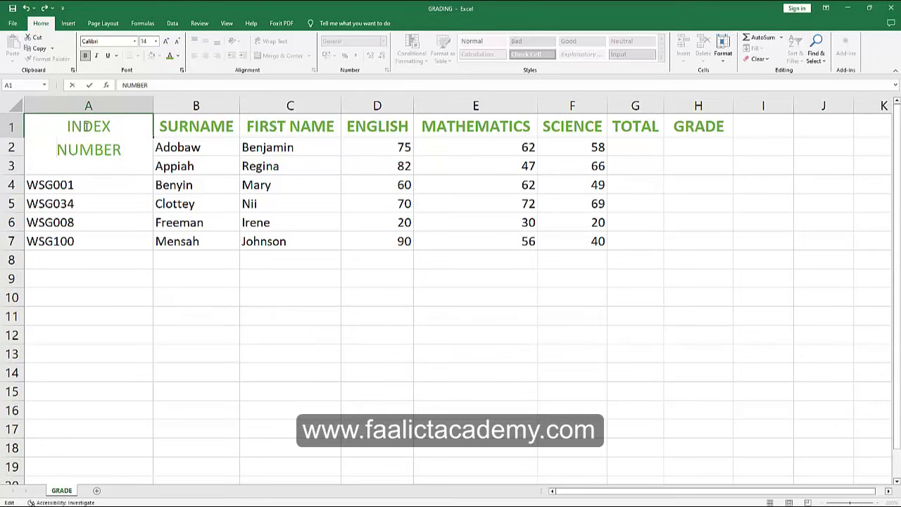
pyautogui.press('Return')
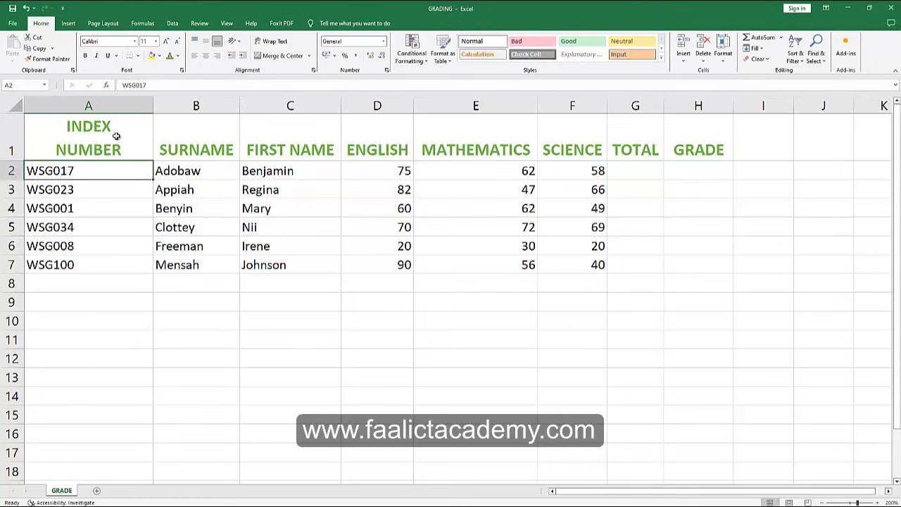
# Select the heading cells A1 and B1:H1, then switch to the exam PDF
pyautogui.click(106, 134)
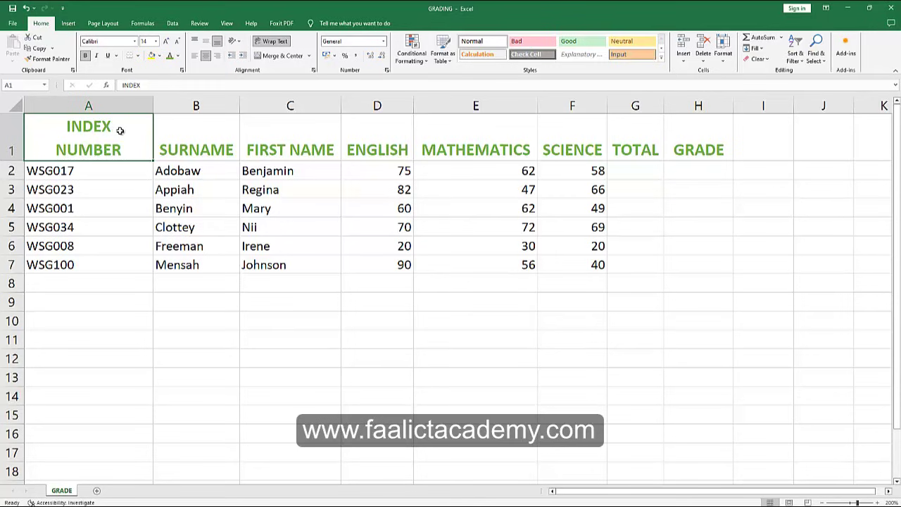
pyautogui.moveTo(185, 145); pyautogui.dragTo(708, 148)
pyautogui.hotkey('alt', 'Tab')
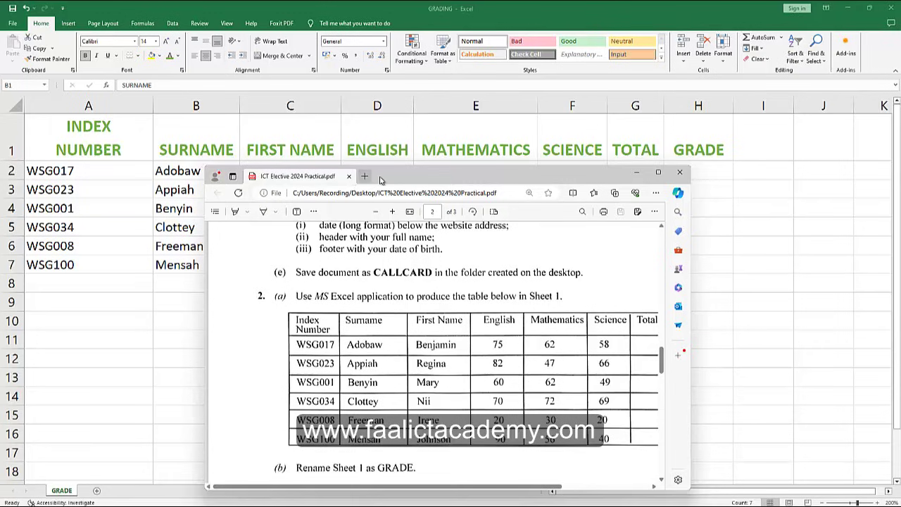
# Nudge the Edge PDF window lower, then minimize it to reveal the GRADING worksheet
pyautogui.moveTo(382, 180); pyautogui.dragTo(376, 197)
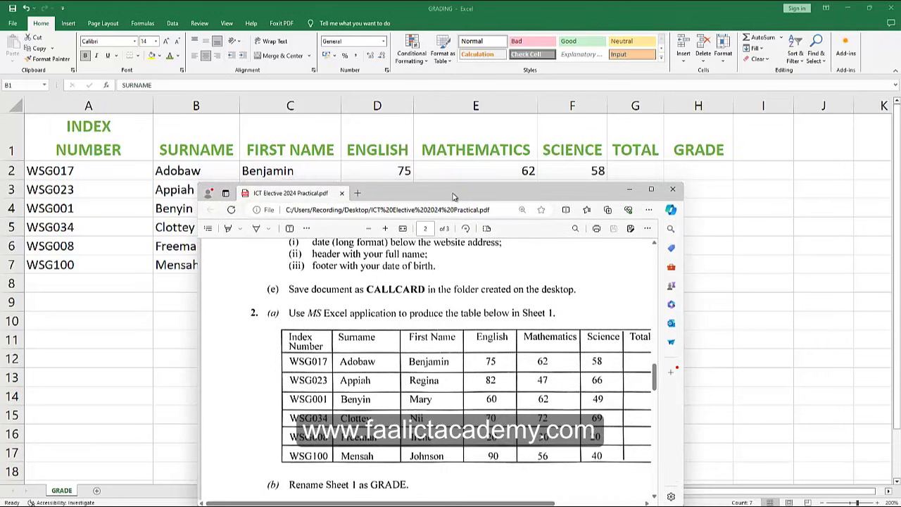
pyautogui.press('super+Down')
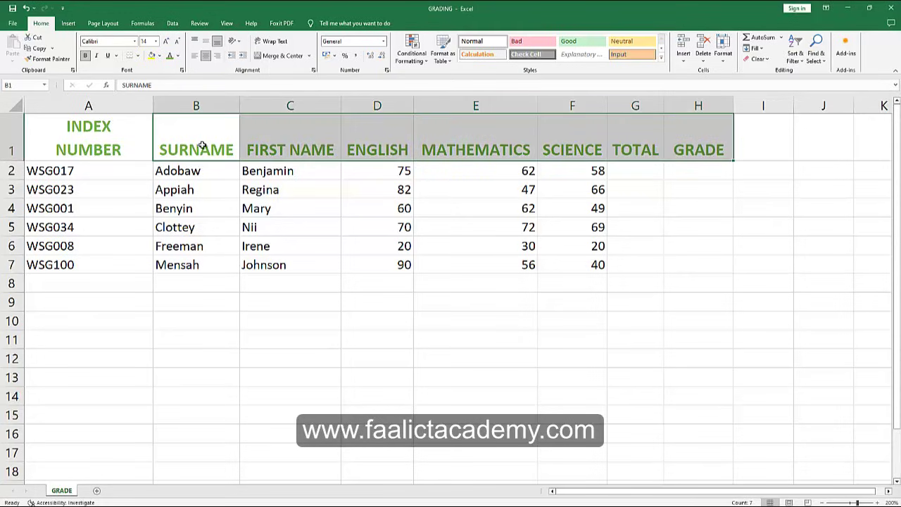
# Try top, middle and bottom alignment on A1:H1, settling on Middle Align
pyautogui.moveTo(77, 136); pyautogui.dragTo(694, 135)
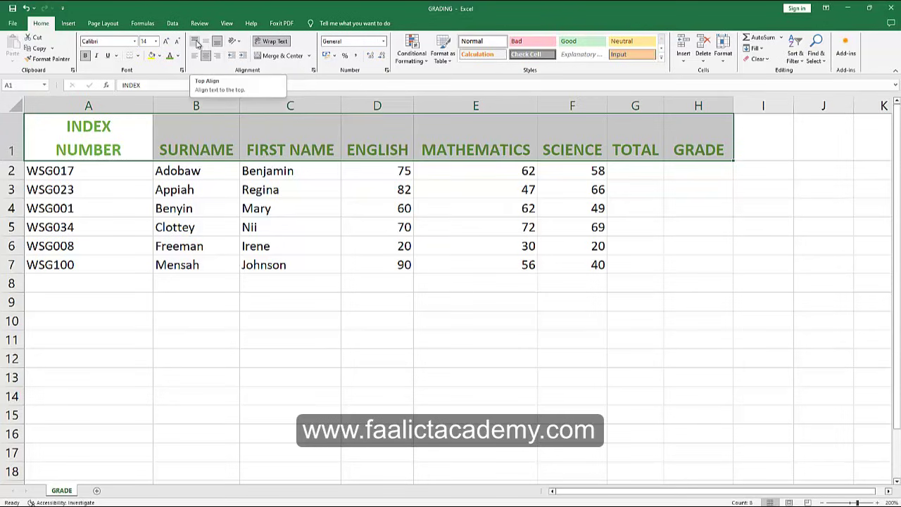
pyautogui.click(198, 43)
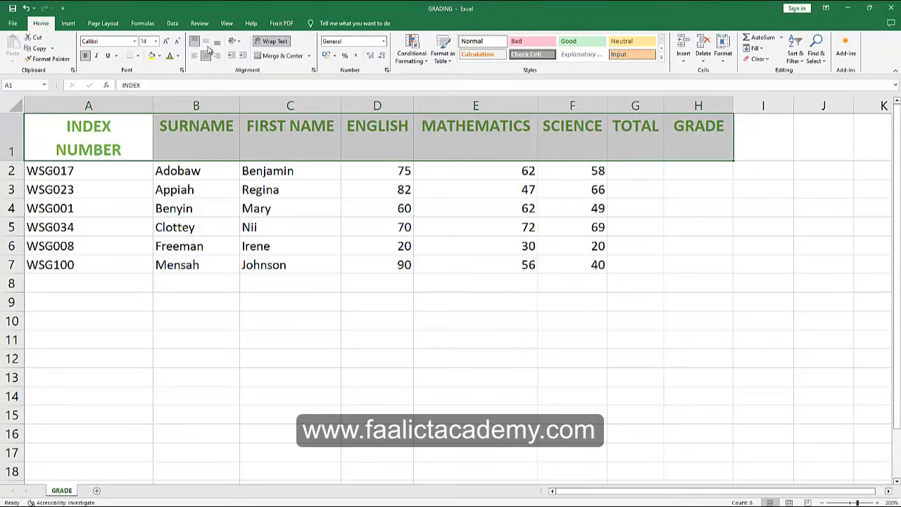
pyautogui.click(210, 44)
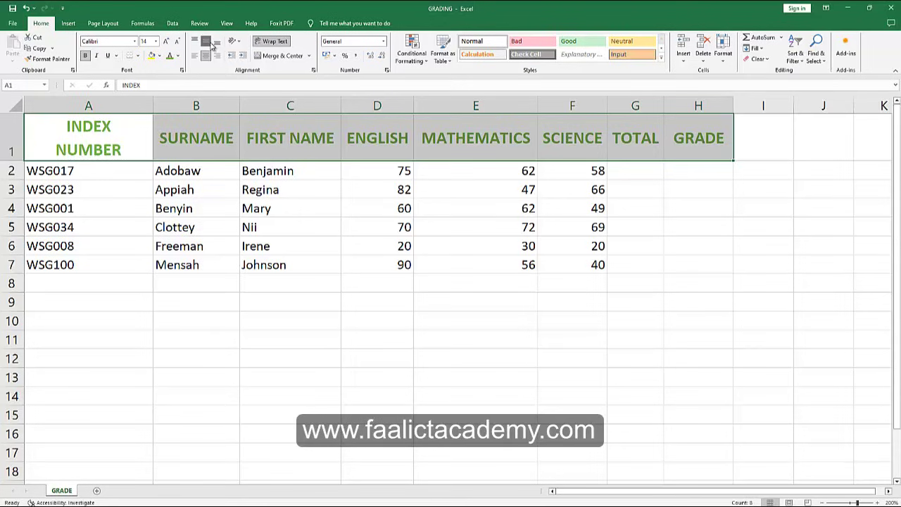
pyautogui.click(217, 43)
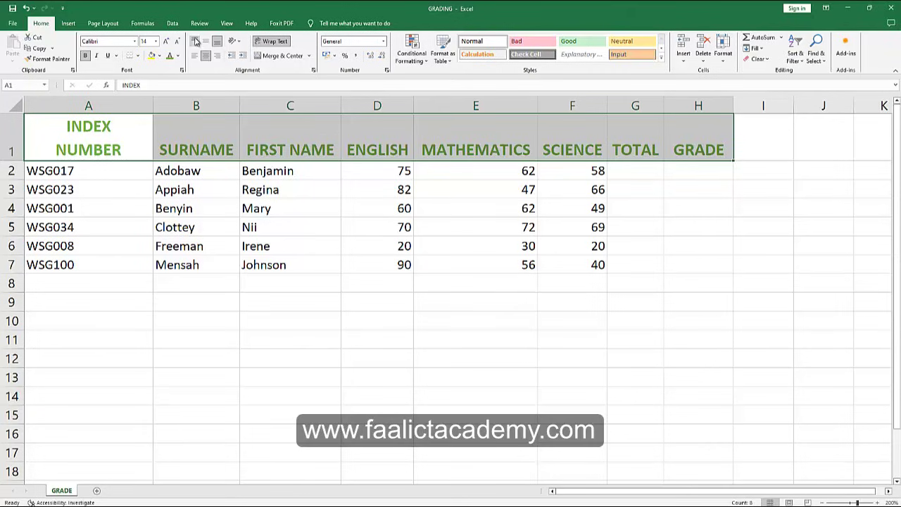
pyautogui.click(196, 42)
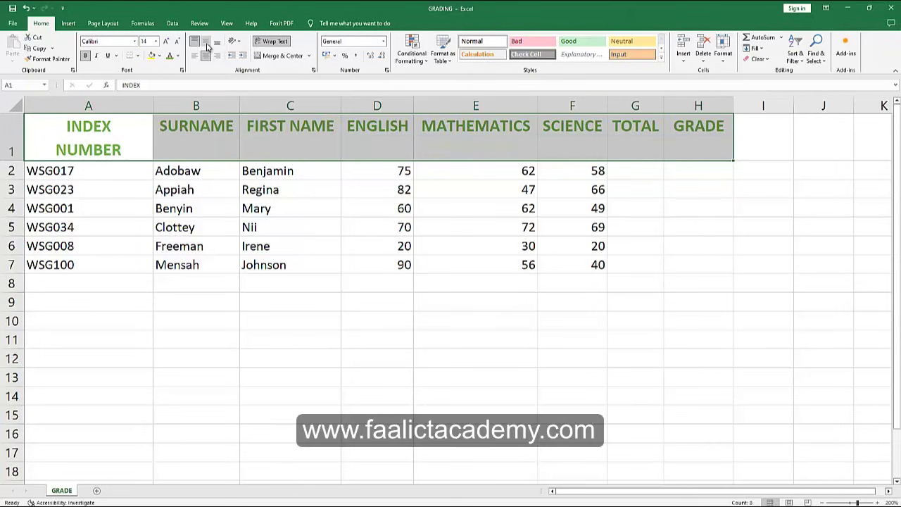
pyautogui.click(206, 42)
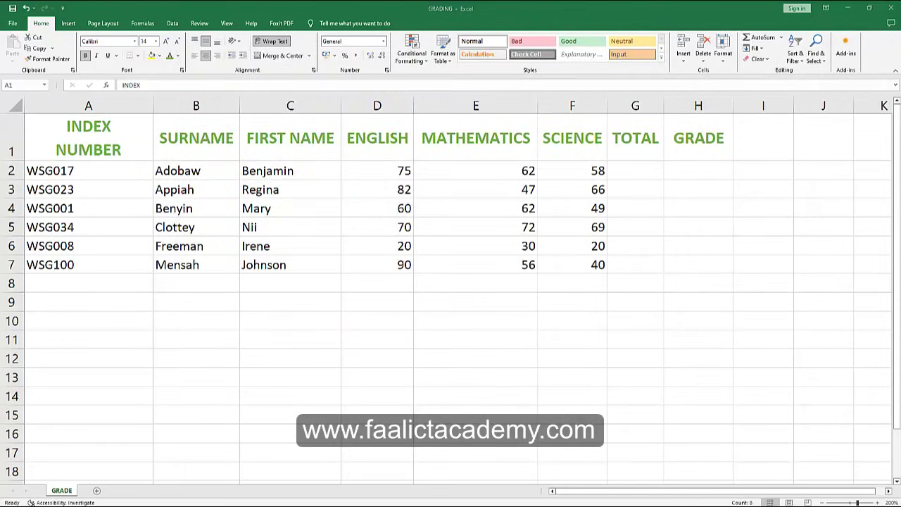
# Apply All Borders to A1:H7, reapplying them after a check
pyautogui.moveTo(55, 133); pyautogui.dragTo(686, 266)
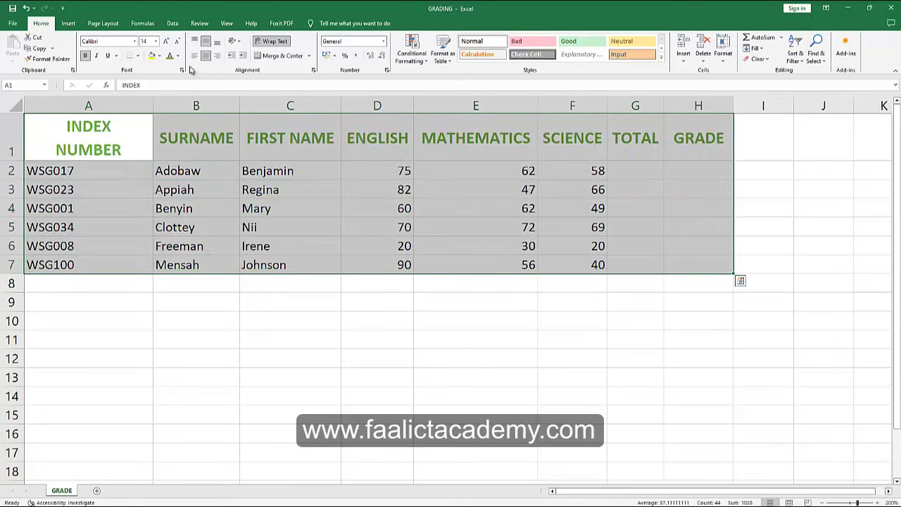
pyautogui.click(138, 55)
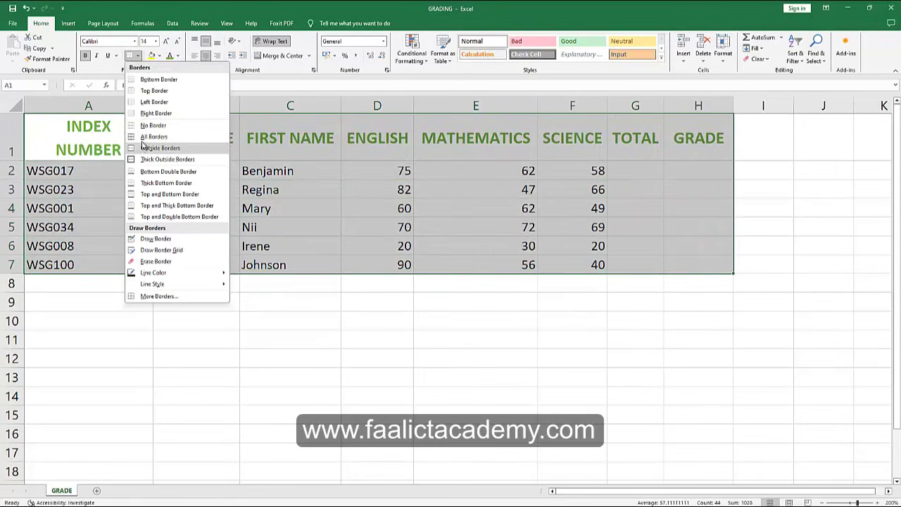
pyautogui.click(148, 136)
pyautogui.click(687, 190)
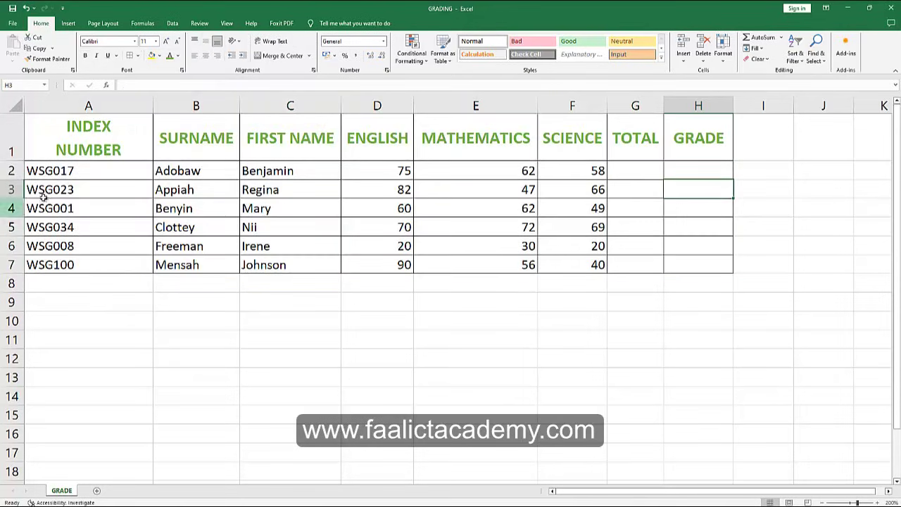
pyautogui.moveTo(32, 127); pyautogui.dragTo(723, 266)
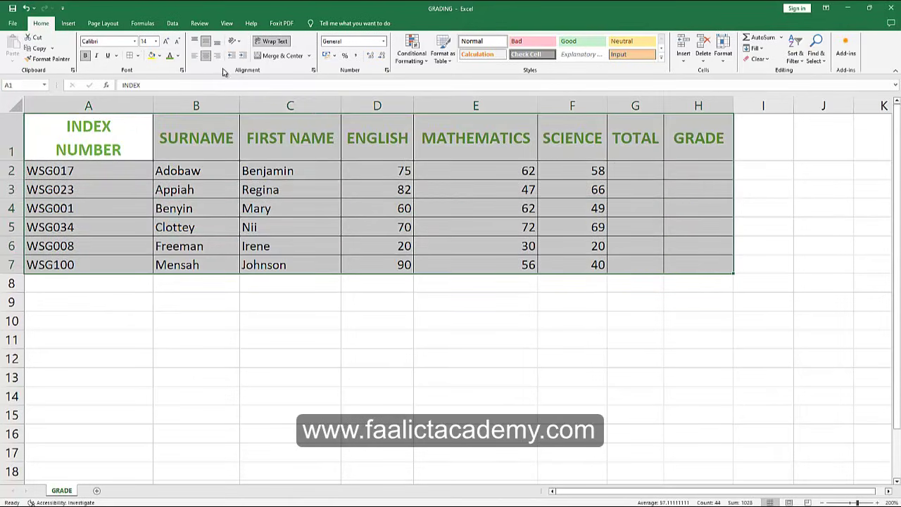
pyautogui.click(137, 56)
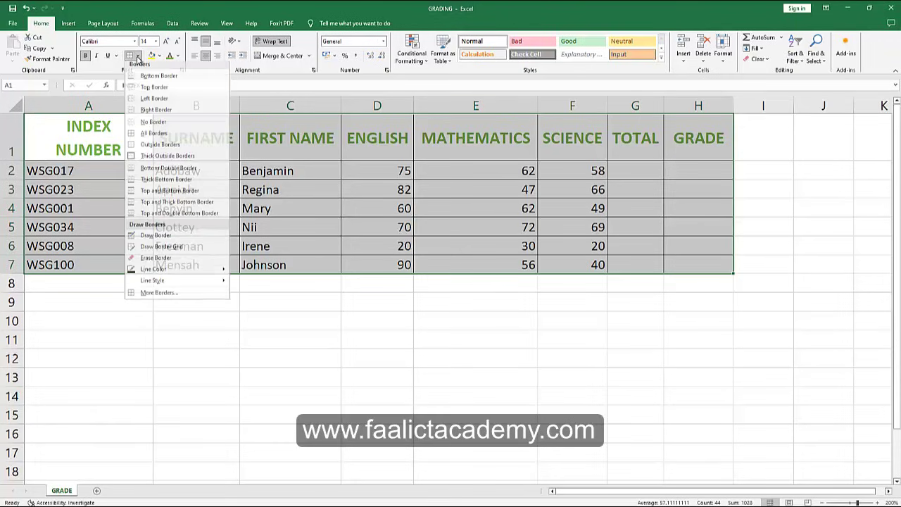
pyautogui.click(154, 136)
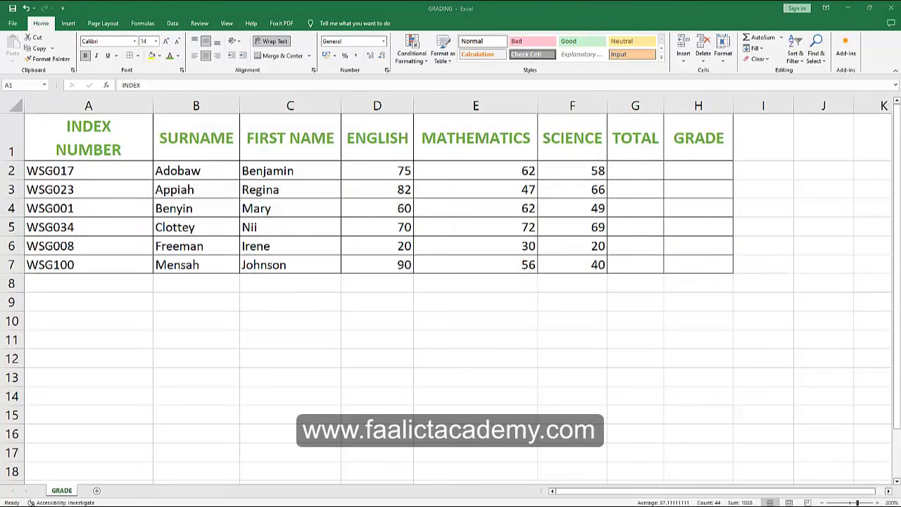
# Read task (e)'s total and grade criteria in the exam PDF, then drag the window aside
pyautogui.hotkey('alt', 'Tab')
pyautogui.scroll(-3, 368, 204)
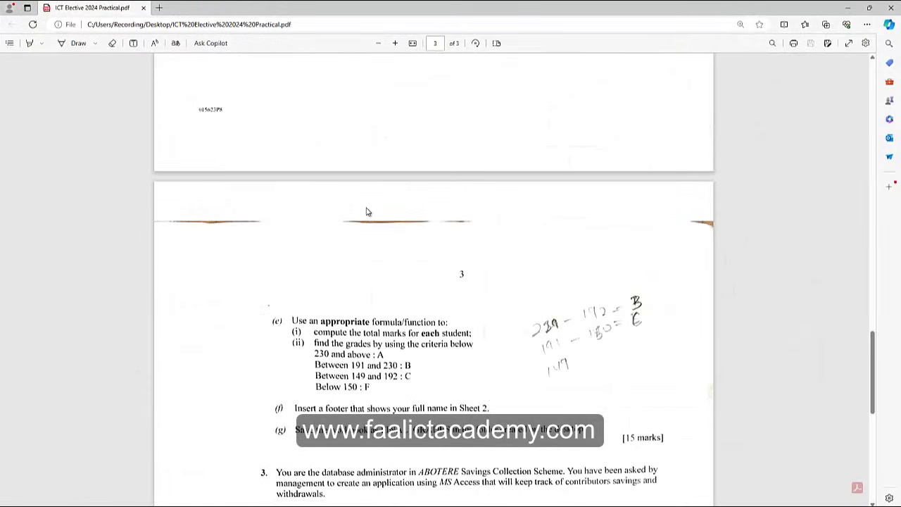
pyautogui.scroll(2, 366, 212)
pyautogui.scroll(-5, 366, 212)
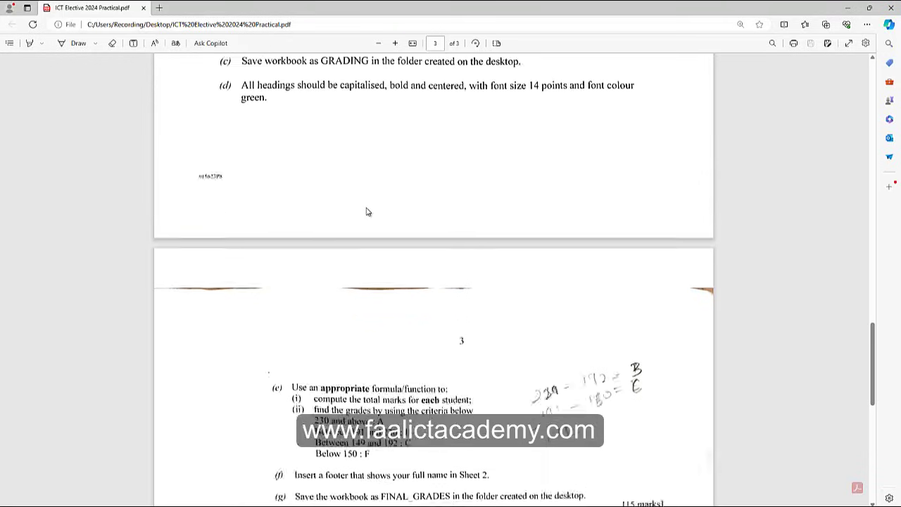
pyautogui.scroll(-1, 366, 211)
pyautogui.scroll(2, 374, 211)
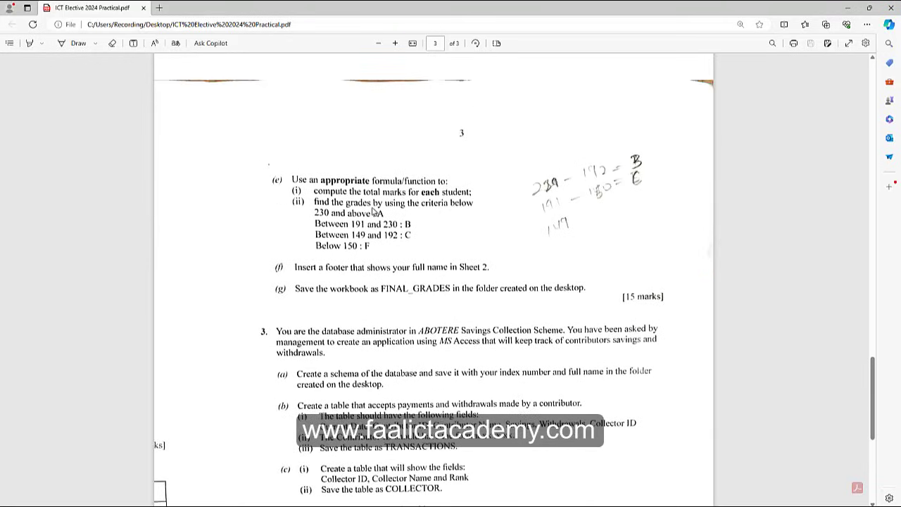
pyautogui.keyDown('ctrl'); pyautogui.scroll(4, 373, 212); pyautogui.keyUp('ctrl')
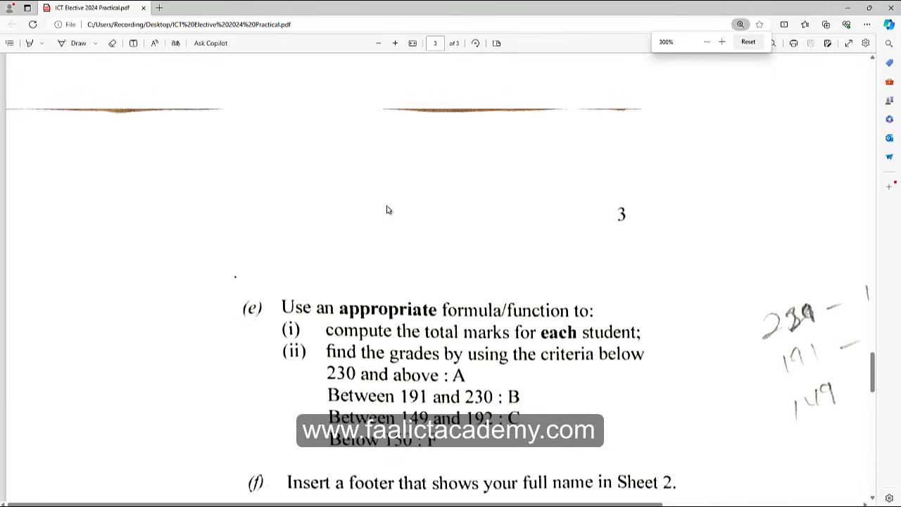
pyautogui.keyDown('ctrl'); pyautogui.scroll(-1, 387, 208); pyautogui.keyUp('ctrl')
pyautogui.scroll(-1, 392, 211)
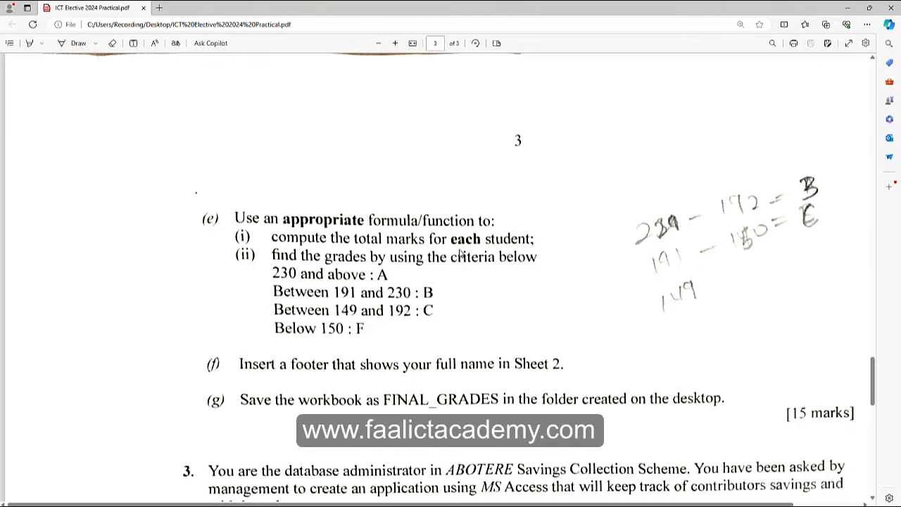
pyautogui.moveTo(596, 5); pyautogui.dragTo(900, 141)
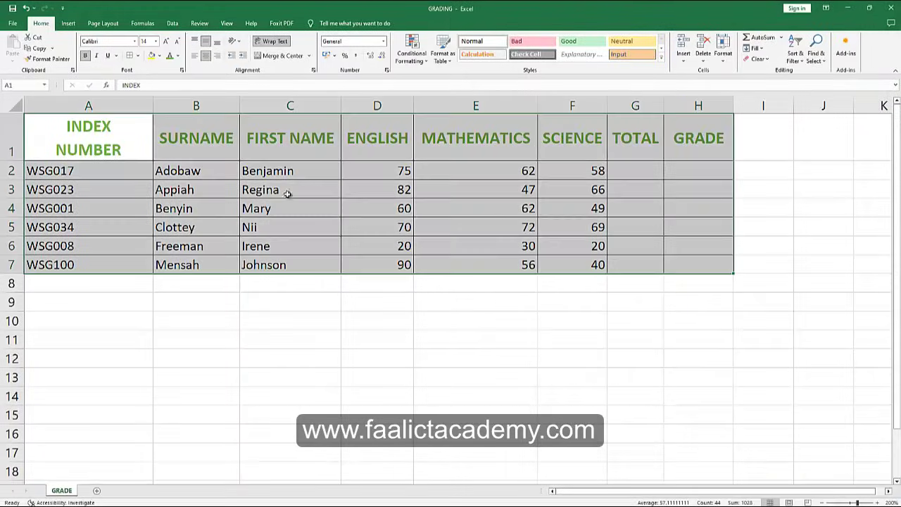
pyautogui.click(225, 190)
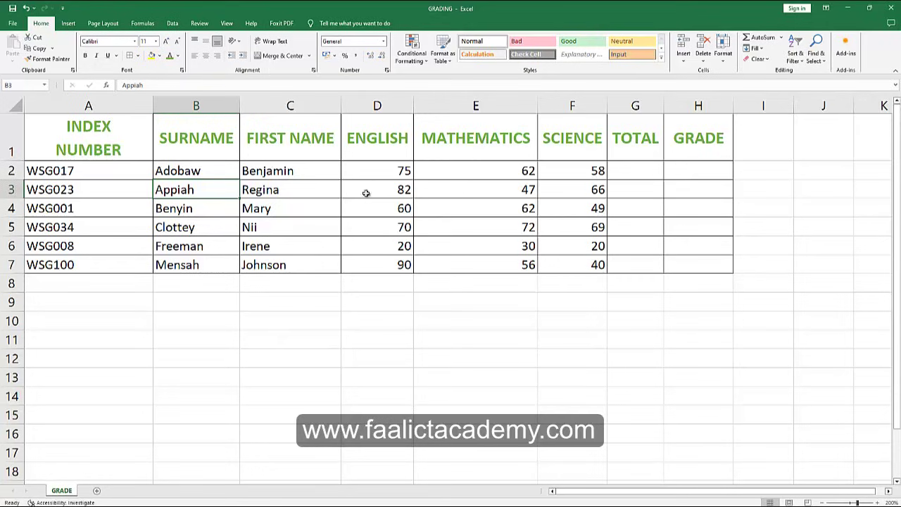
pyautogui.moveTo(369, 171); pyautogui.dragTo(641, 264)
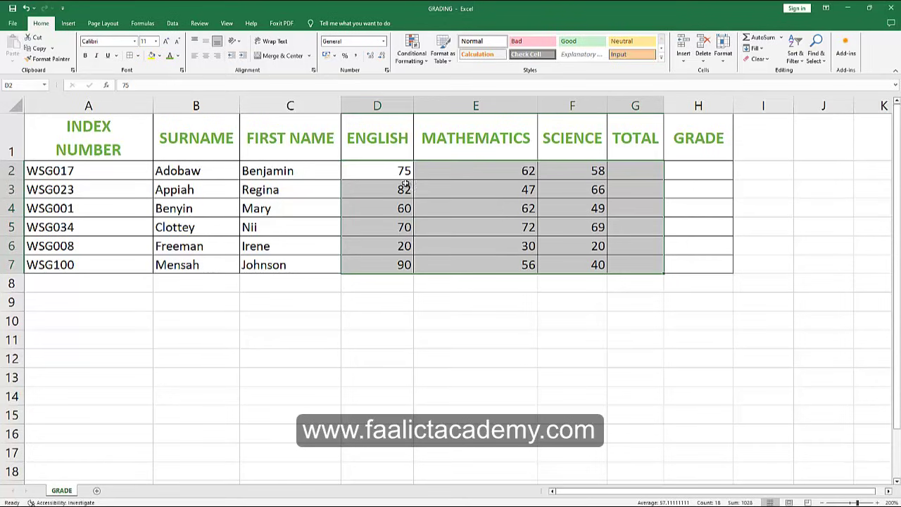
pyautogui.moveTo(380, 172); pyautogui.dragTo(624, 265)
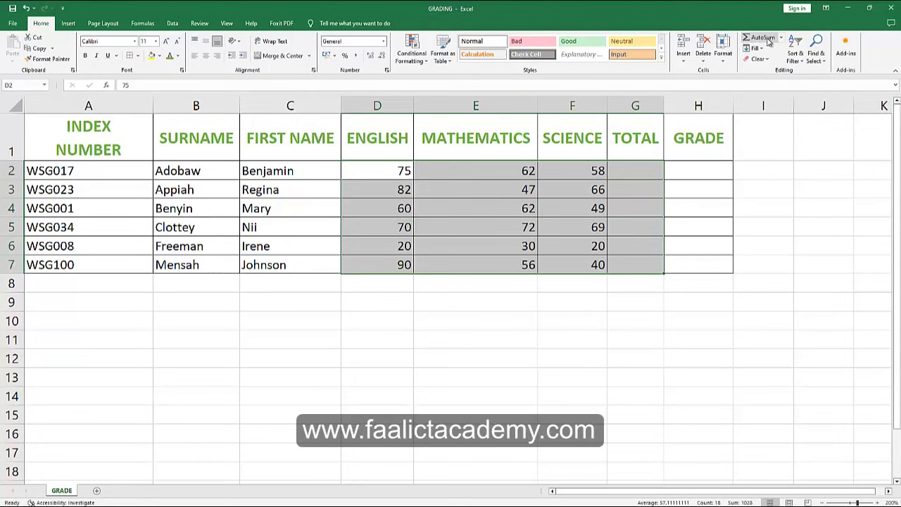
pyautogui.click(767, 40)
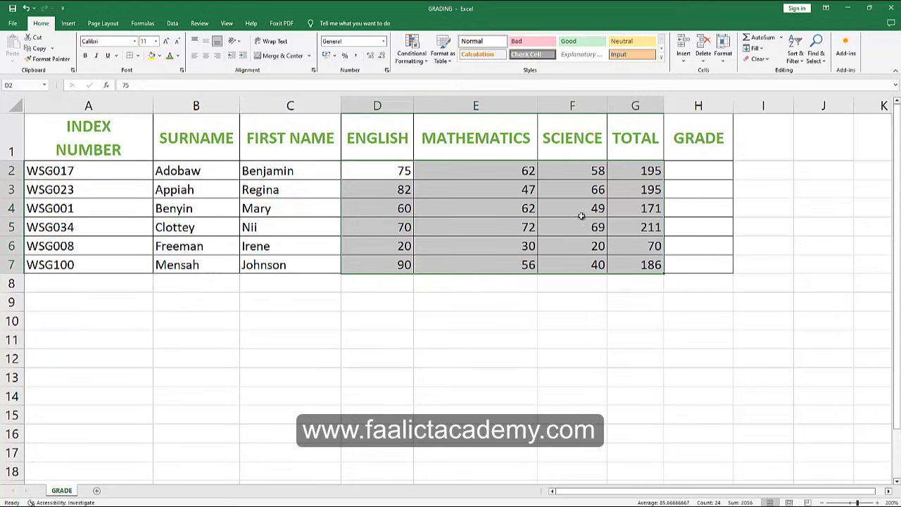
pyautogui.click(642, 171)
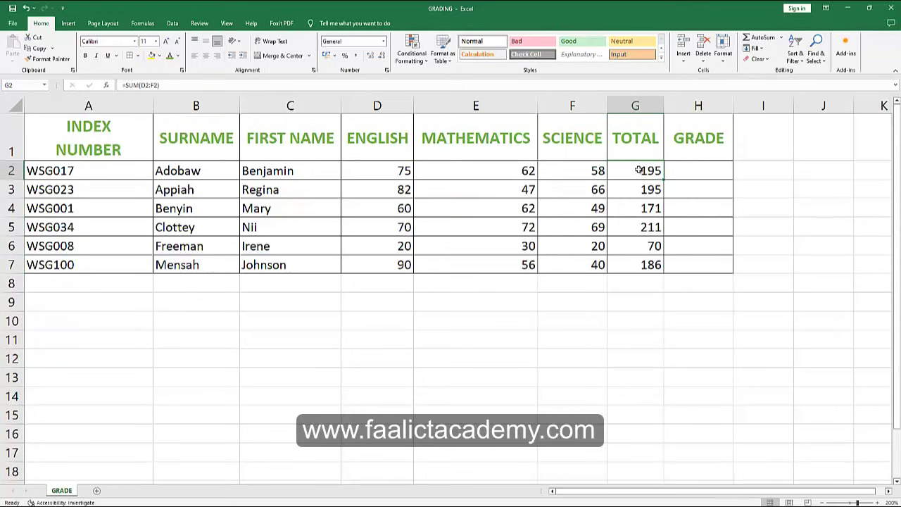
pyautogui.doubleClick(644, 172)
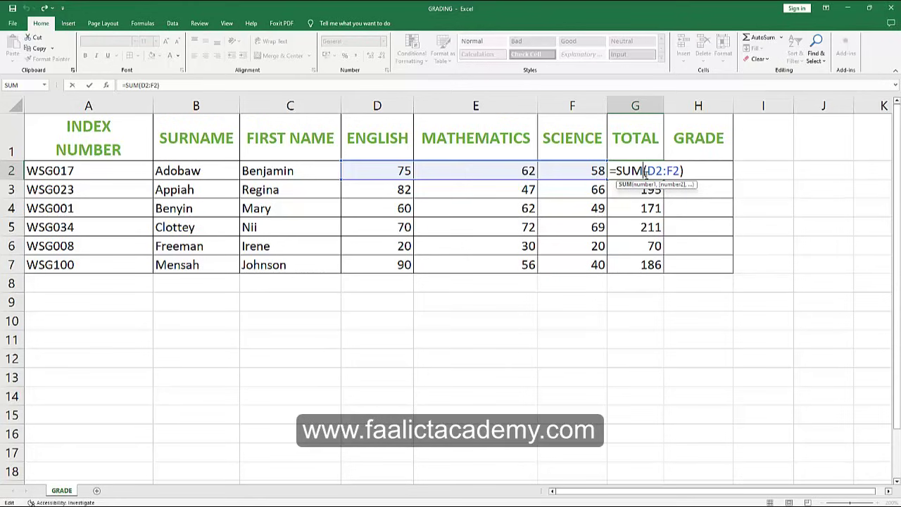
pyautogui.press('Return')
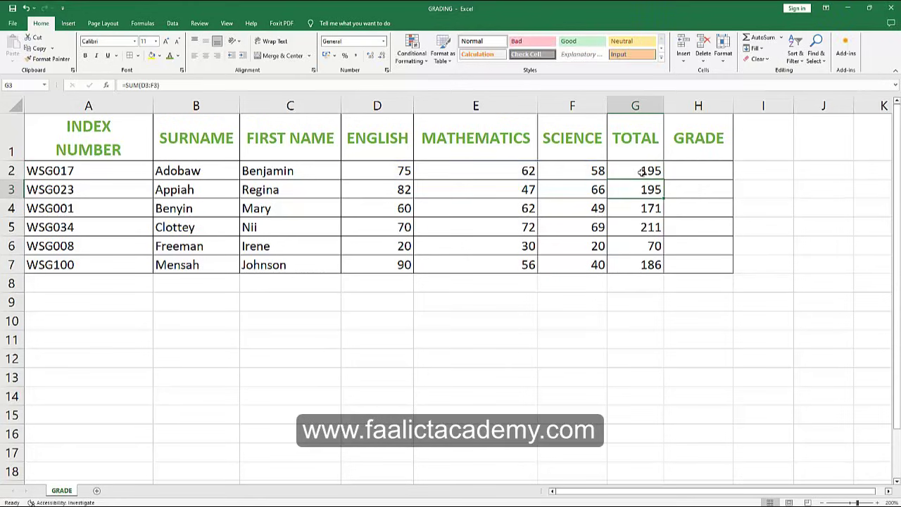
pyautogui.moveTo(640, 173); pyautogui.dragTo(648, 263)
pyautogui.press('Delete')
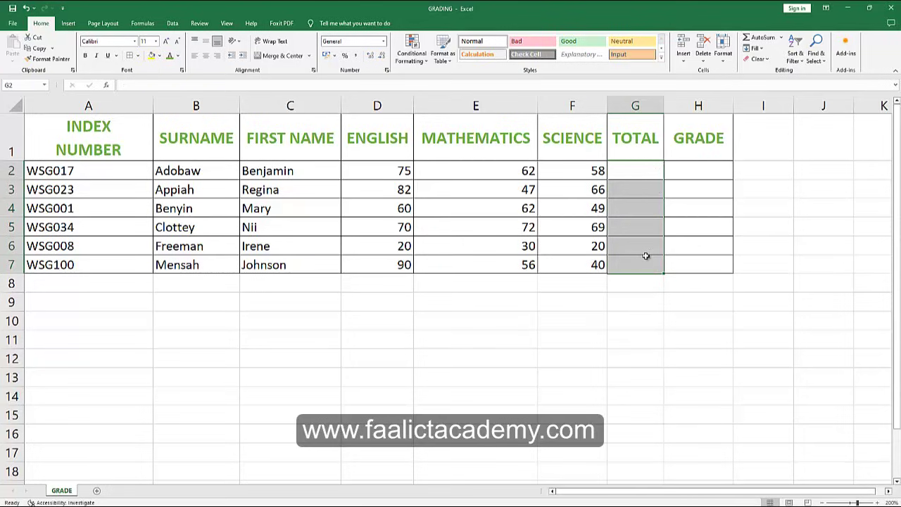
# Enter =sum(d2:f2) in G2 for the first student's total
pyautogui.click(620, 170)
pyautogui.write('=sum(')
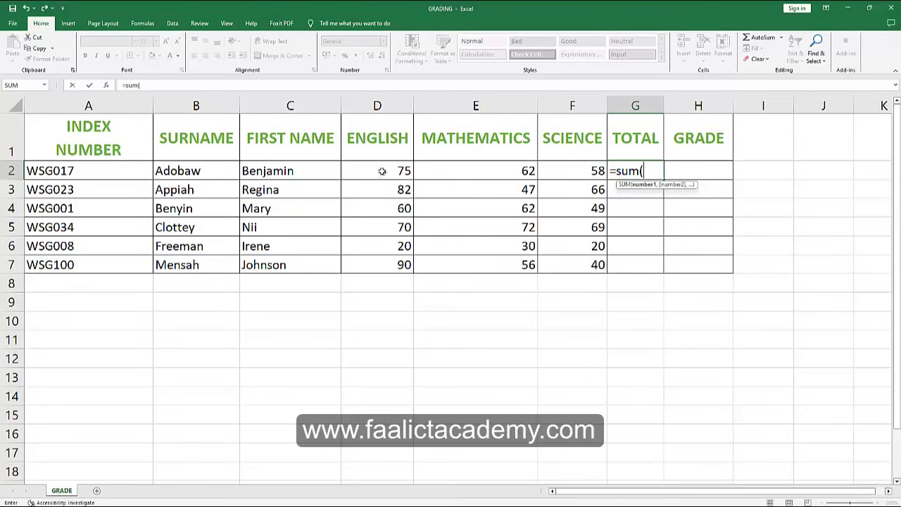
pyautogui.moveTo(391, 173); pyautogui.dragTo(551, 172)
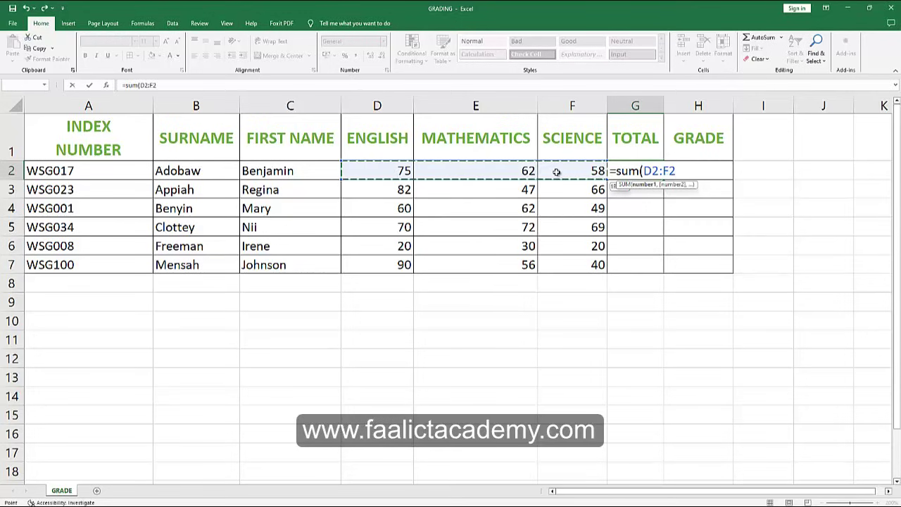
pyautogui.press('BackSpace')
pyautogui.press('BackSpace')
pyautogui.press('BackSpace')
pyautogui.press('BackSpace')
pyautogui.press('BackSpace')
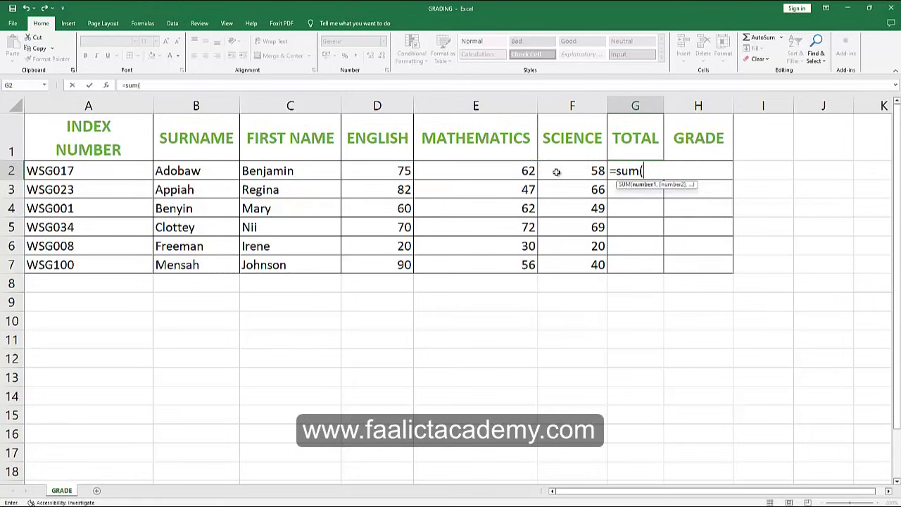
pyautogui.write('d2:')
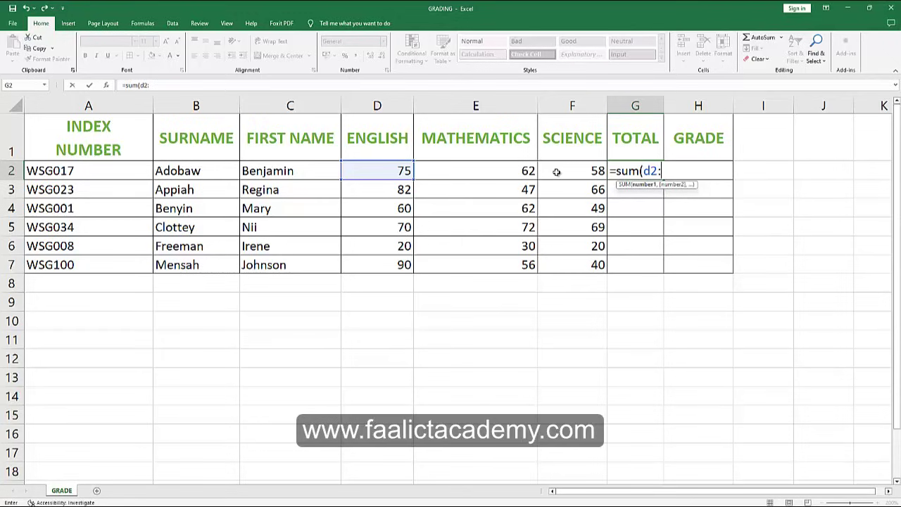
pyautogui.write('f')
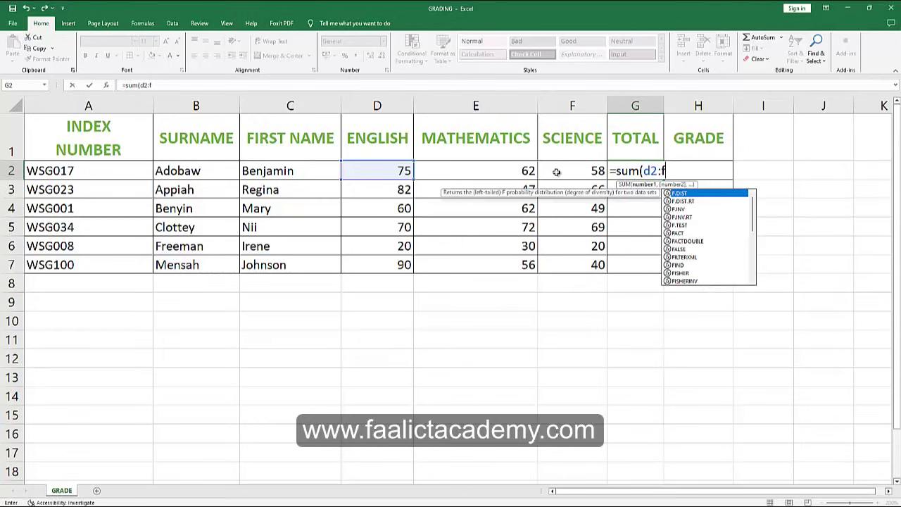
pyautogui.write('2)')
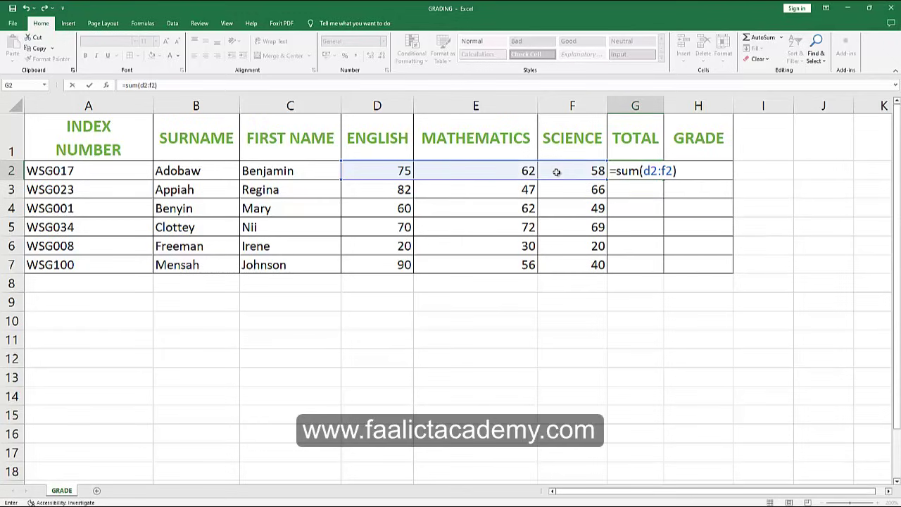
pyautogui.press('Return')
# Replace it by AutoSumming D2:G7, giving totals 195, 195, 171, 211, 70 and 186
pyautogui.click(624, 167)
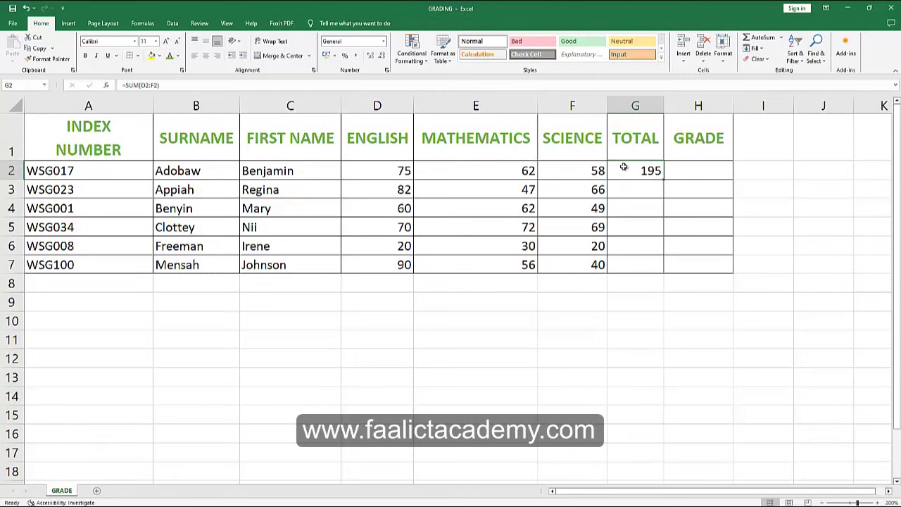
pyautogui.press('Delete')
pyautogui.moveTo(378, 167); pyautogui.dragTo(637, 265)
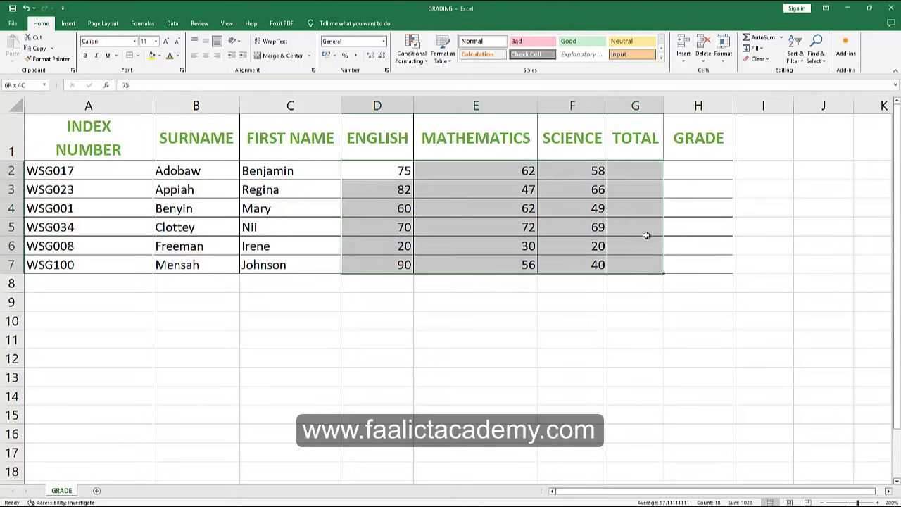
pyautogui.click(759, 38)
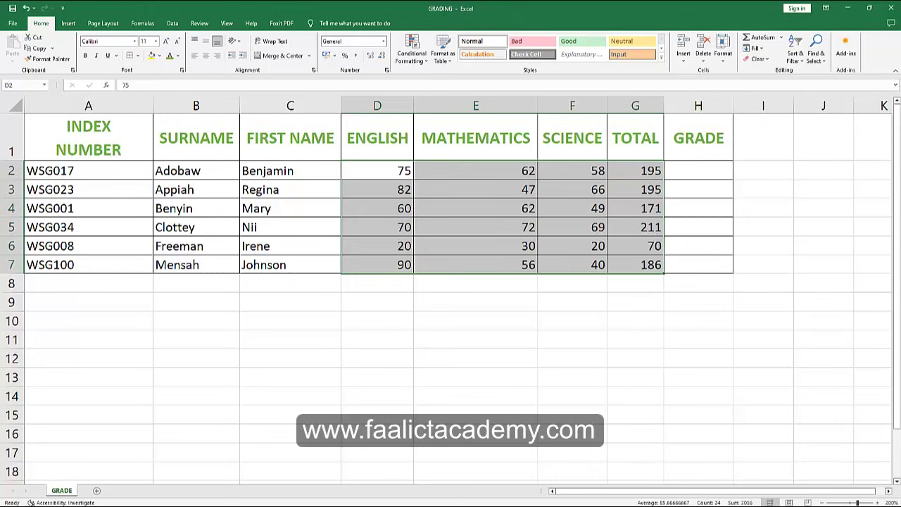
pyautogui.hotkey('alt', 'Tab')
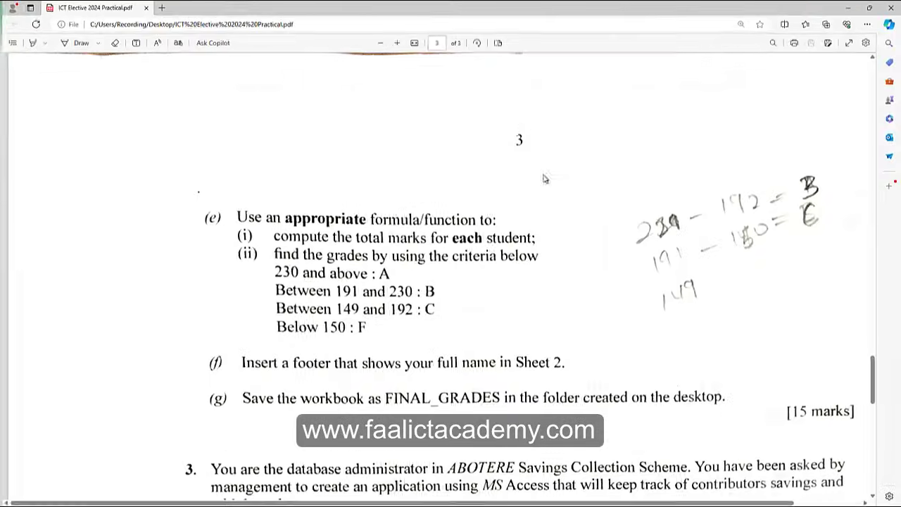
# Scroll to the PDF's grade criteria and drag Edge out of full screen to dock it left
pyautogui.scroll(-1, 298, 237)
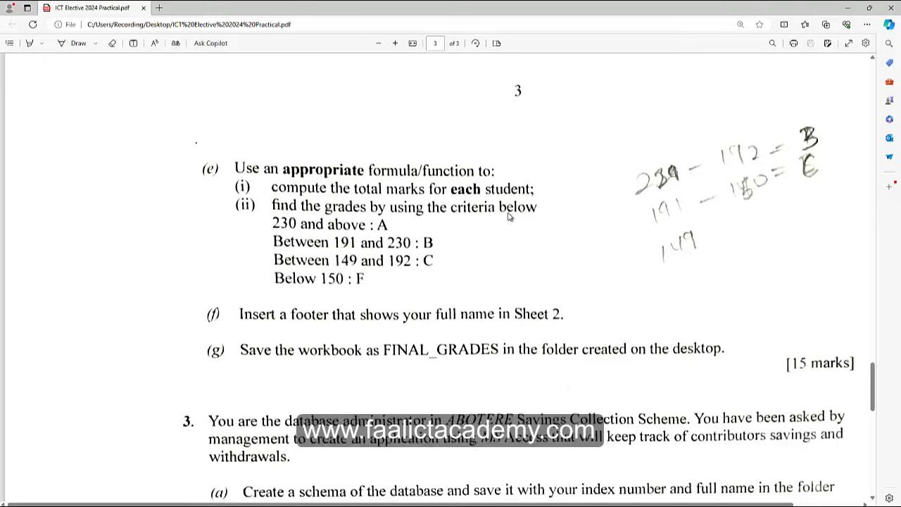
pyautogui.scroll(-1, 454, 204)
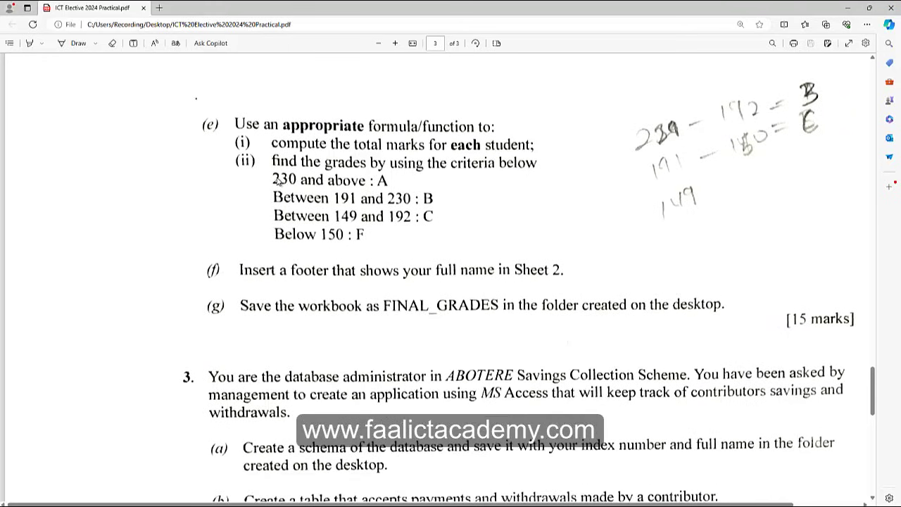
pyautogui.moveTo(485, 10); pyautogui.dragTo(2, 118)
# Arrange the Excel workbook beside the exam question paper
pyautogui.click(542, 83)
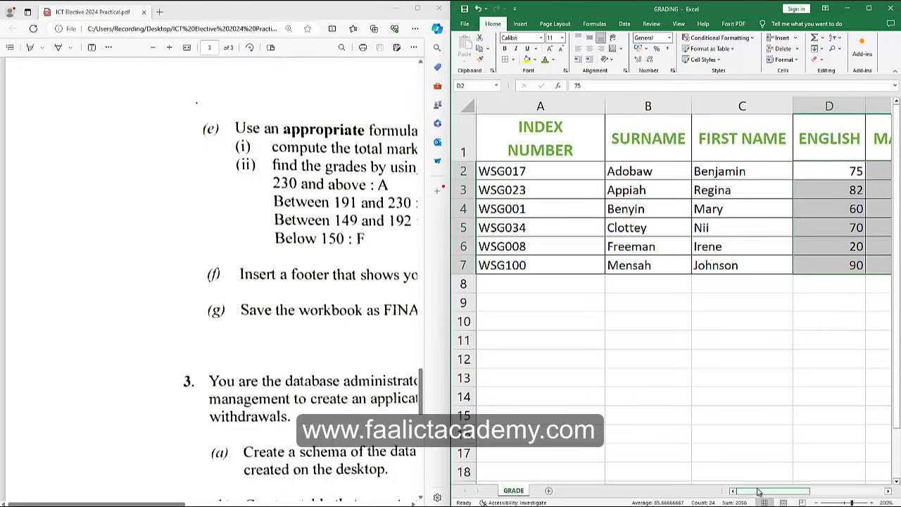
pyautogui.moveTo(759, 491); pyautogui.dragTo(833, 491)
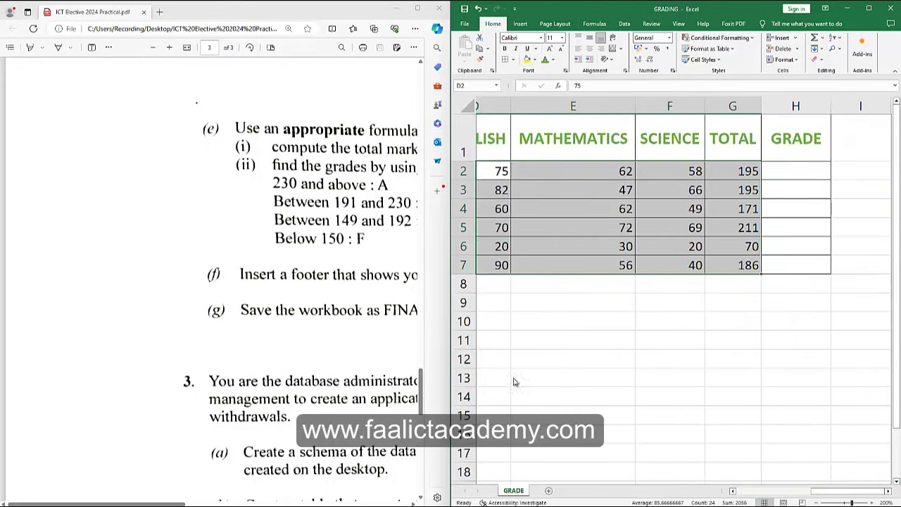
pyautogui.moveTo(172, 502); pyautogui.dragTo(232, 502)
# Select H2 and widen the GRADE column H well beyond its default width
pyautogui.click(800, 176)
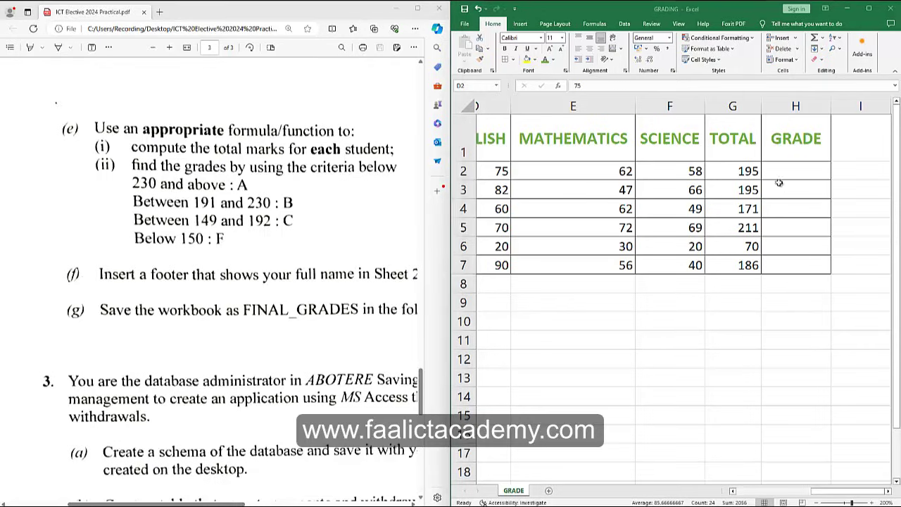
pyautogui.moveTo(843, 494); pyautogui.dragTo(841, 494)
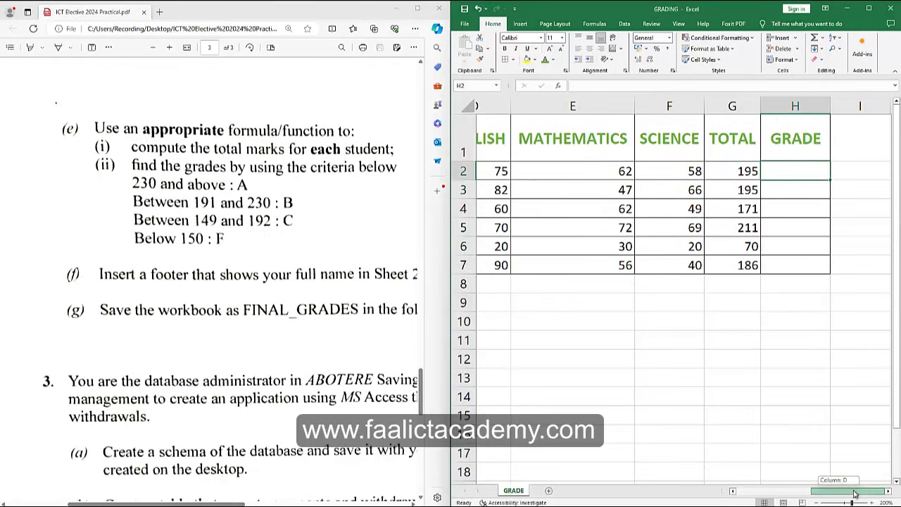
pyautogui.moveTo(834, 106); pyautogui.dragTo(873, 105)
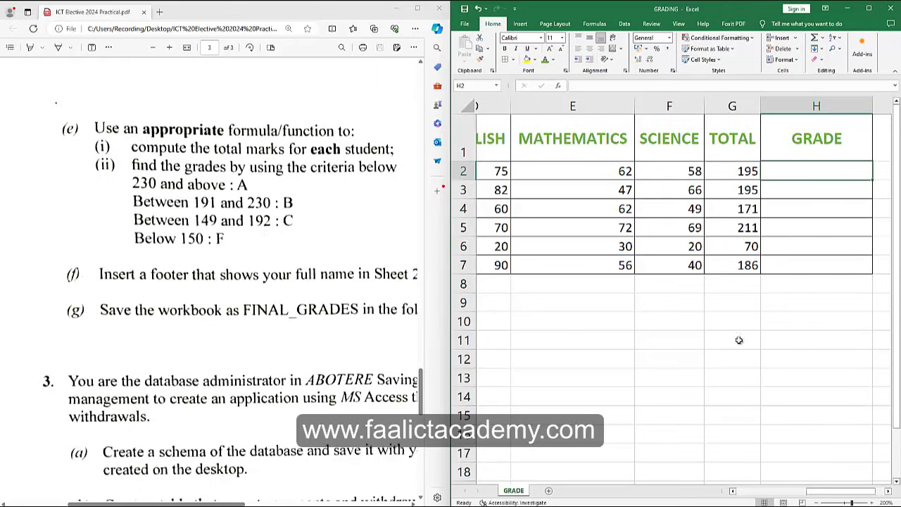
pyautogui.click(889, 494)
pyautogui.click(889, 494)
pyautogui.moveTo(855, 494); pyautogui.dragTo(852, 497)
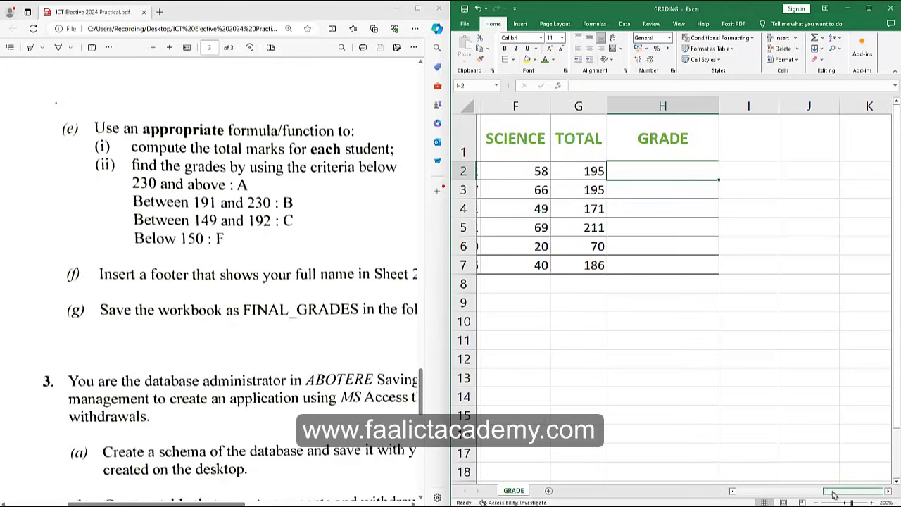
pyautogui.moveTo(711, 105); pyautogui.dragTo(814, 107)
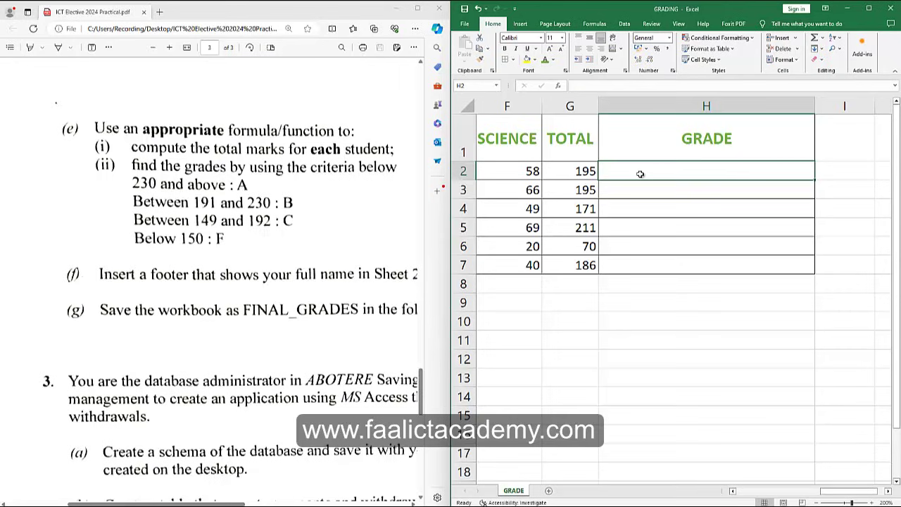
# In H2, begin the nested formula =IF(G2>=230,"A", for the A grade
pyautogui.write('=if')
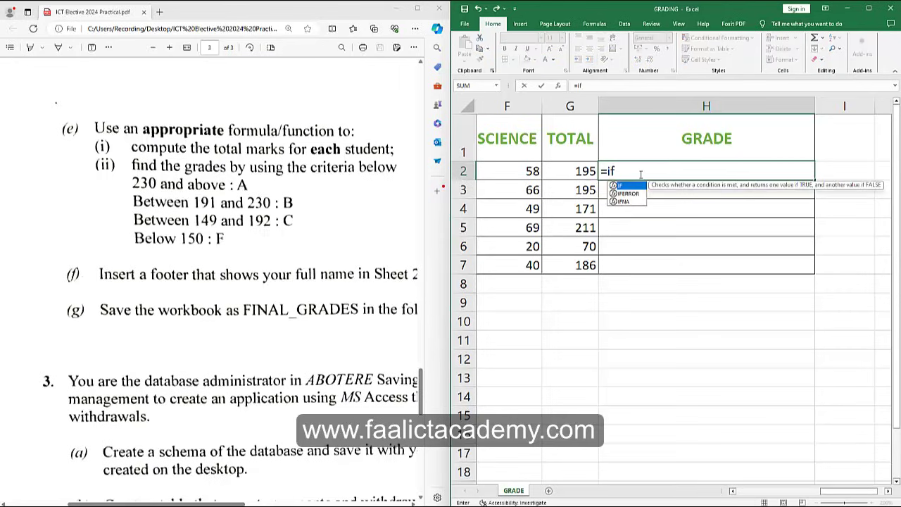
pyautogui.press('Tab')
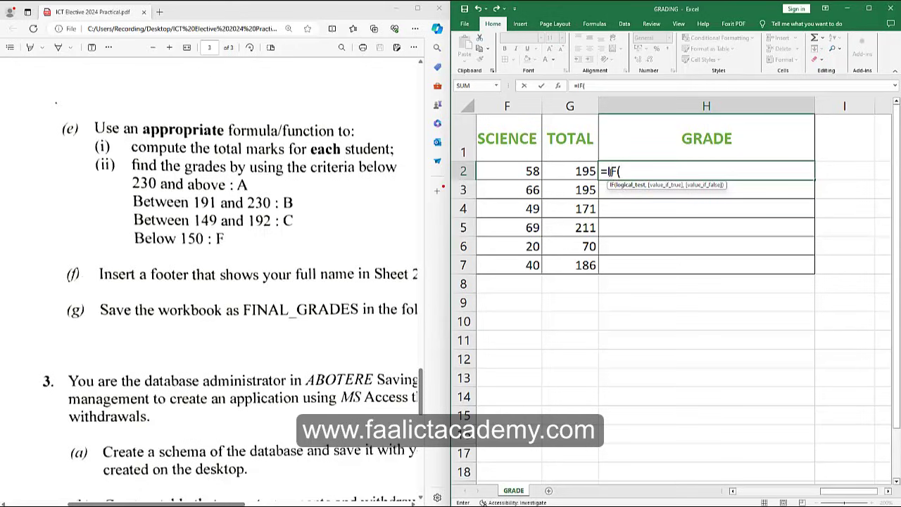
pyautogui.click(574, 171)
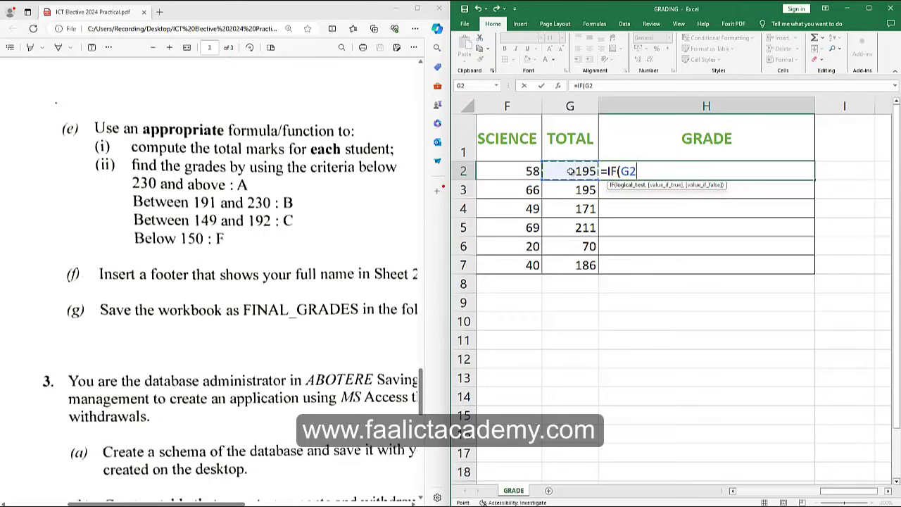
pyautogui.write('>=')
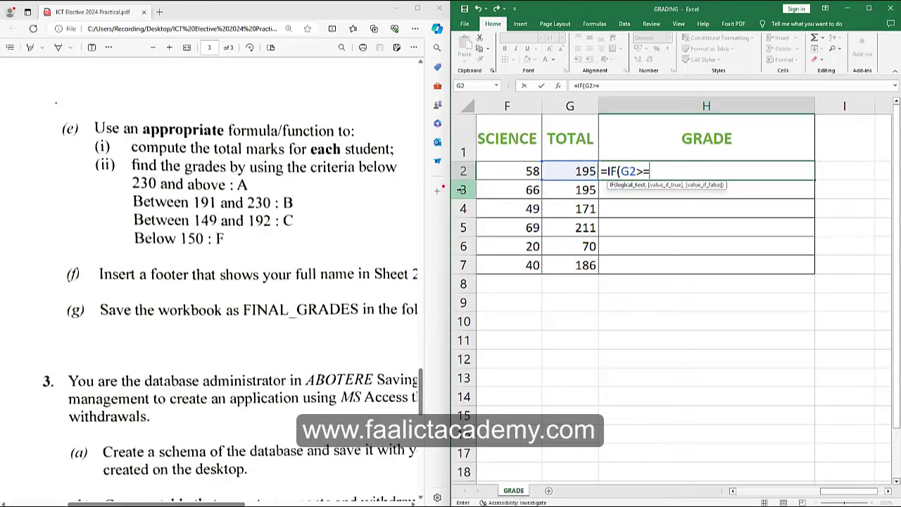
pyautogui.write('230,')
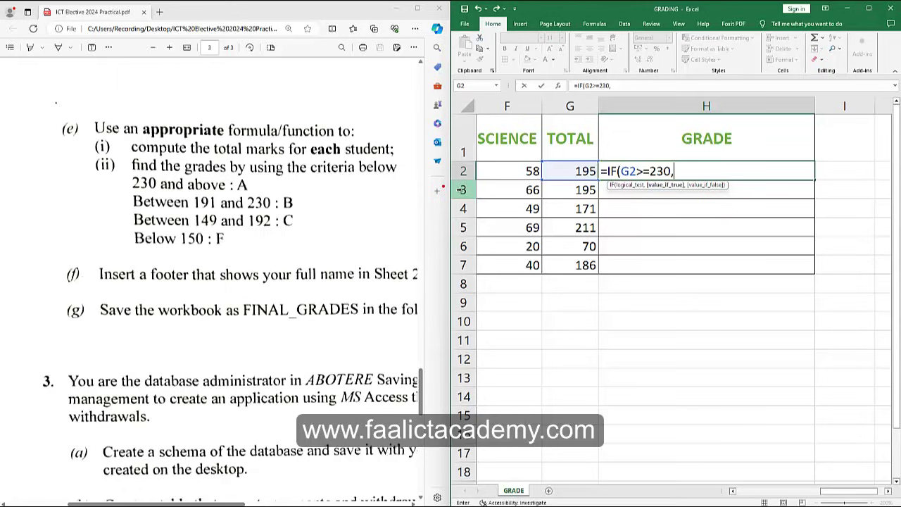
pyautogui.write('"A')
pyautogui.write(',')
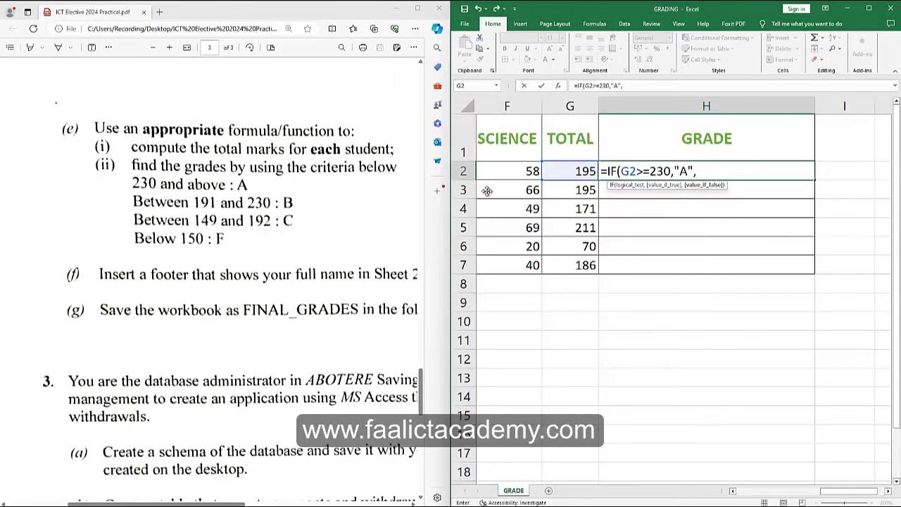
# Add the second condition IF(G2>=191,"B" to H2's formula
pyautogui.write('if')
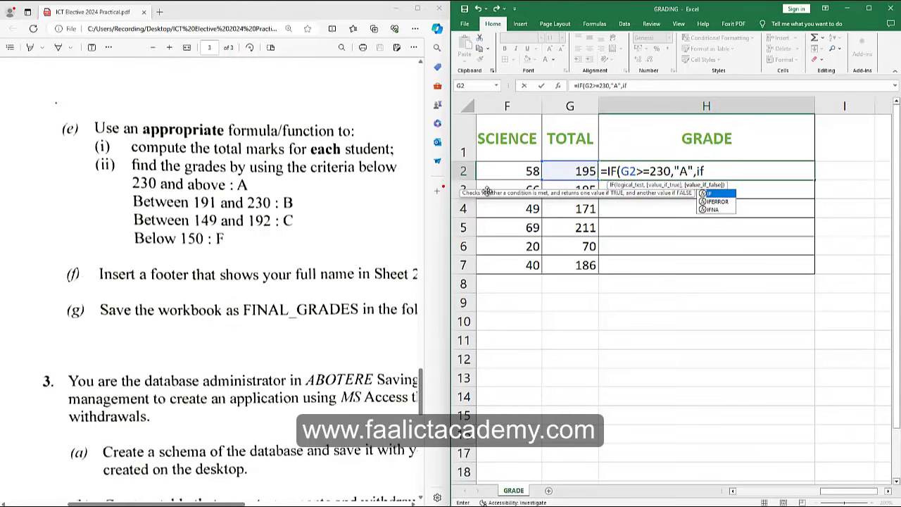
pyautogui.press('Tab')
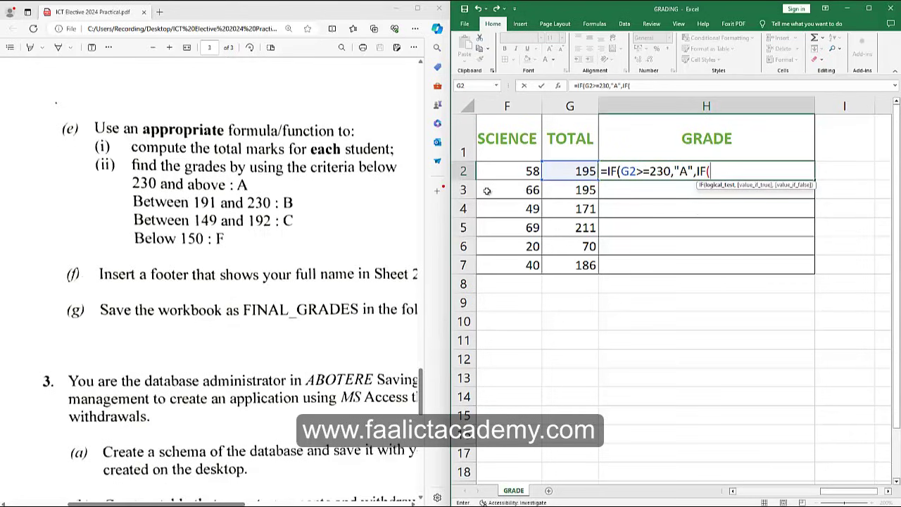
pyautogui.click(581, 172)
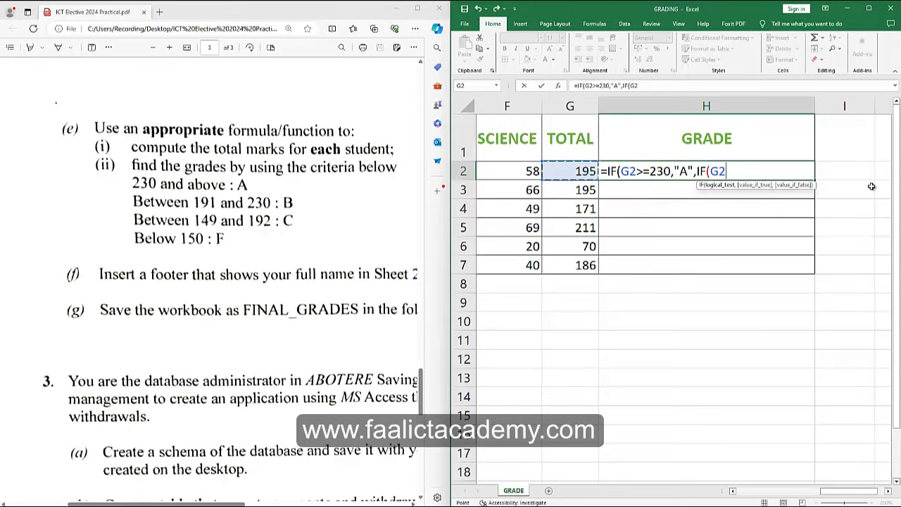
pyautogui.write('>=')
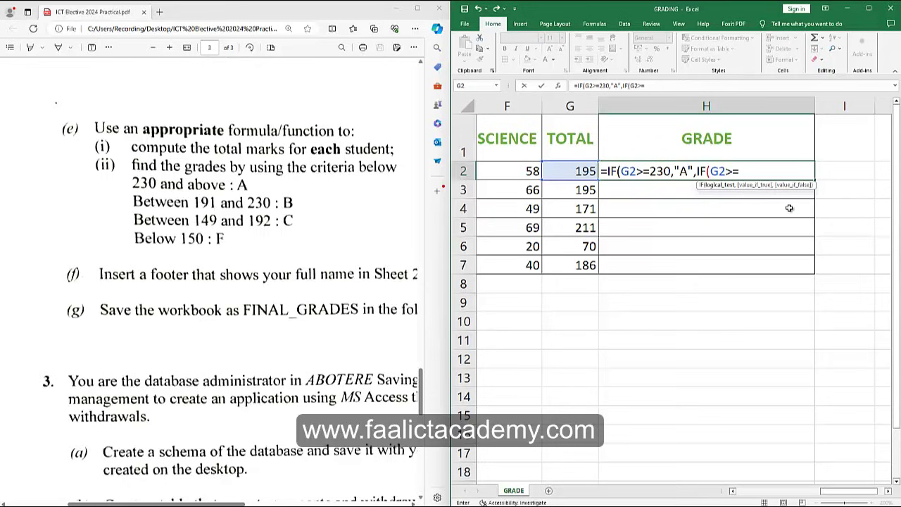
pyautogui.write('191,"B')
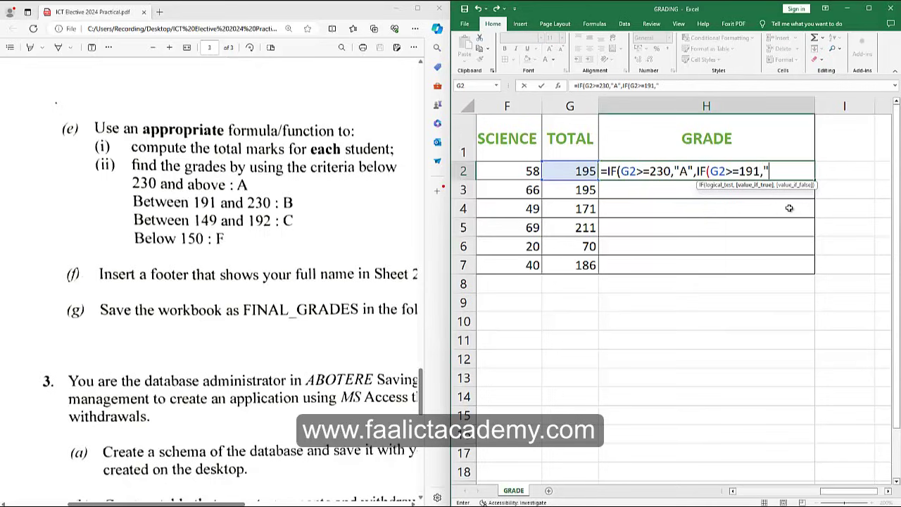
pyautogui.write('"')
# Verify the 191 and "B" values, then append ,IF( for a third condition
pyautogui.doubleClick(750, 171)
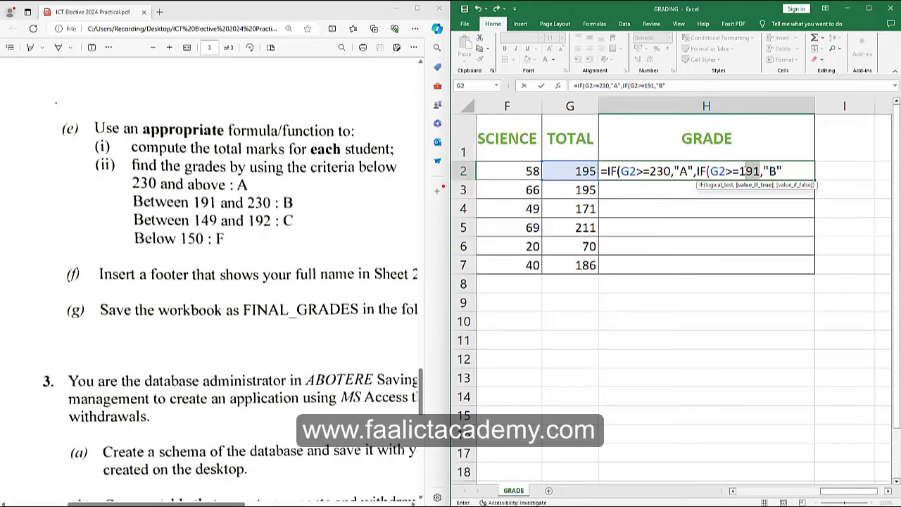
pyautogui.moveTo(739, 171); pyautogui.dragTo(760, 171)
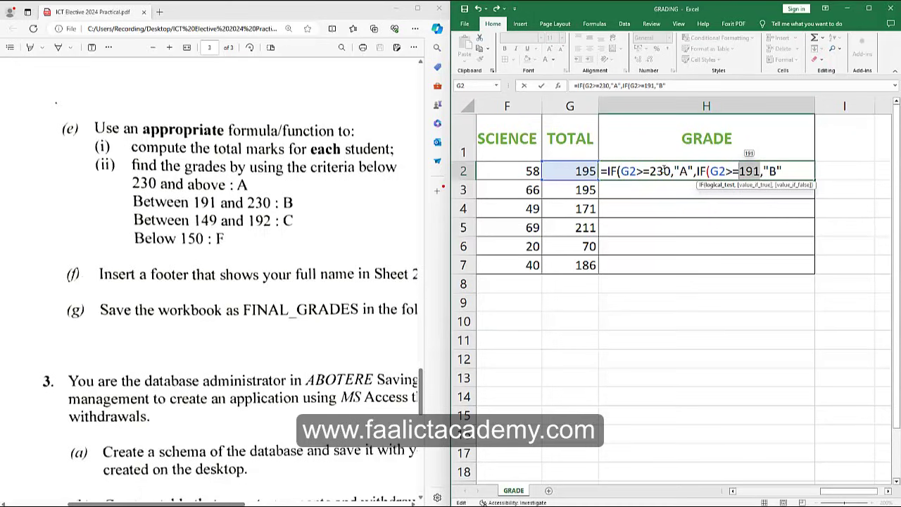
pyautogui.click(771, 171)
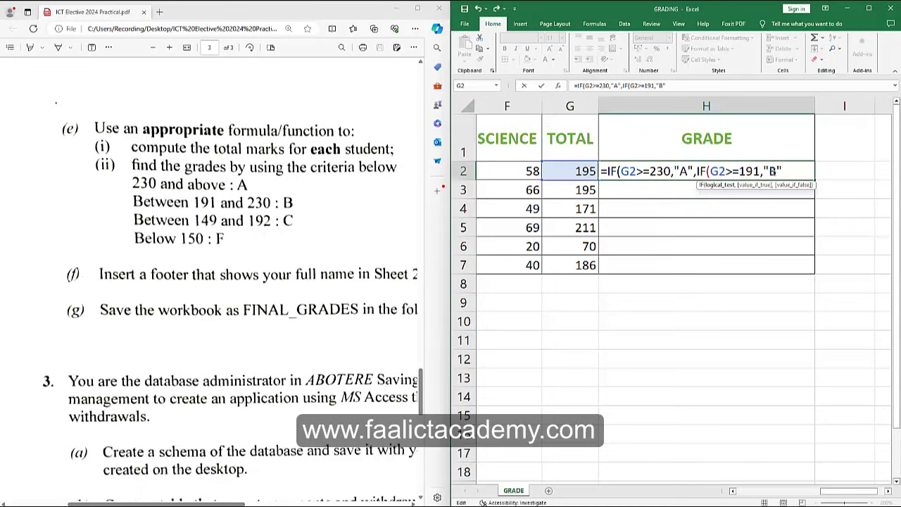
pyautogui.hotkey('shift', 'Right')
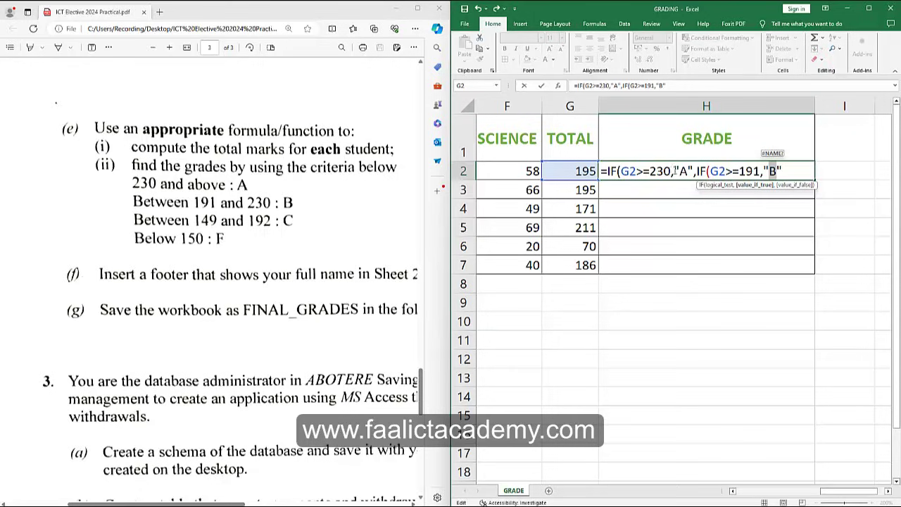
pyautogui.click(815, 173)
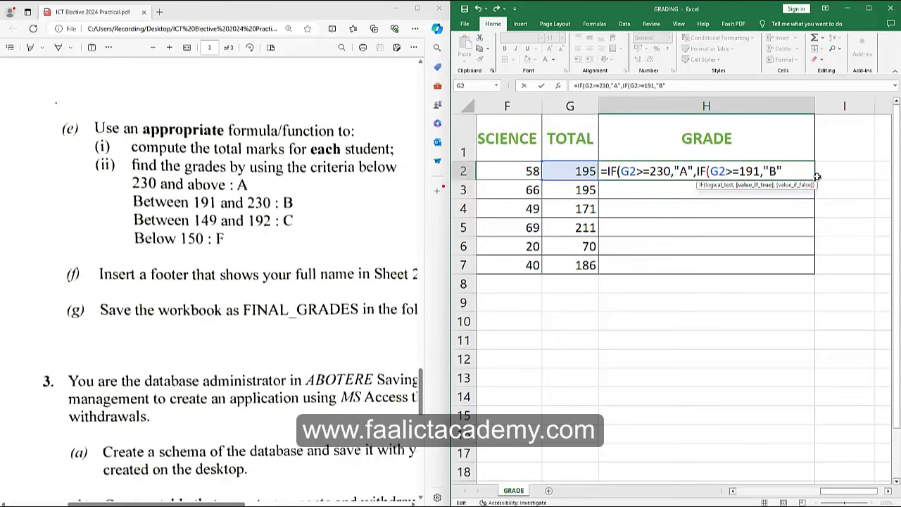
pyautogui.write(',if')
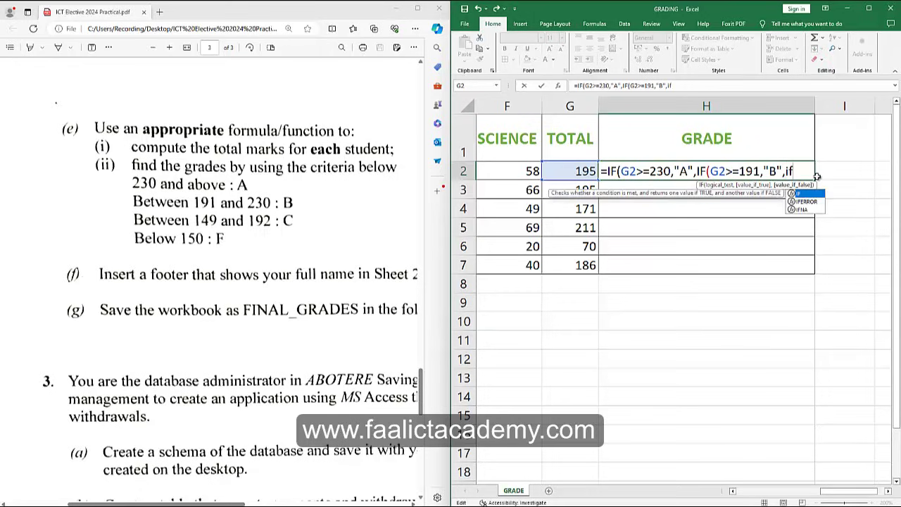
pyautogui.press('Tab')
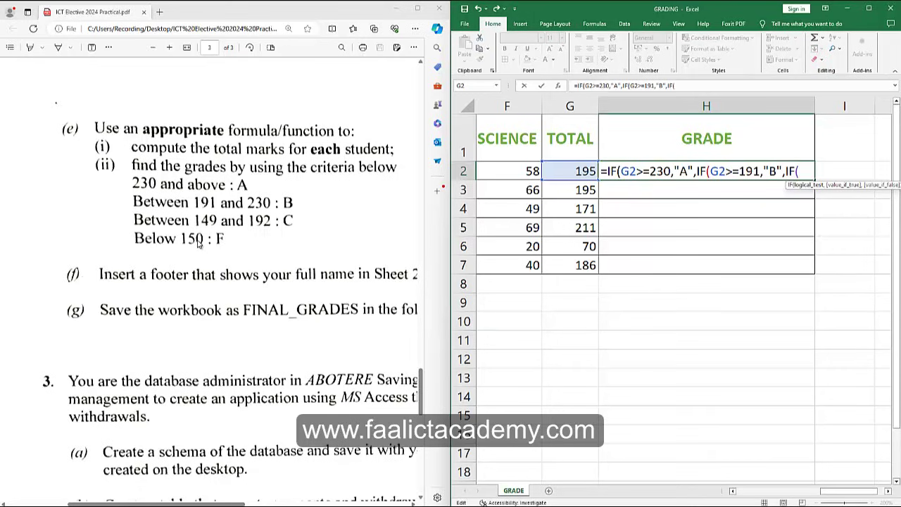
# Finish H2 with G2>=150,"C","F"))) and commit it, giving grade B
pyautogui.click(570, 173)
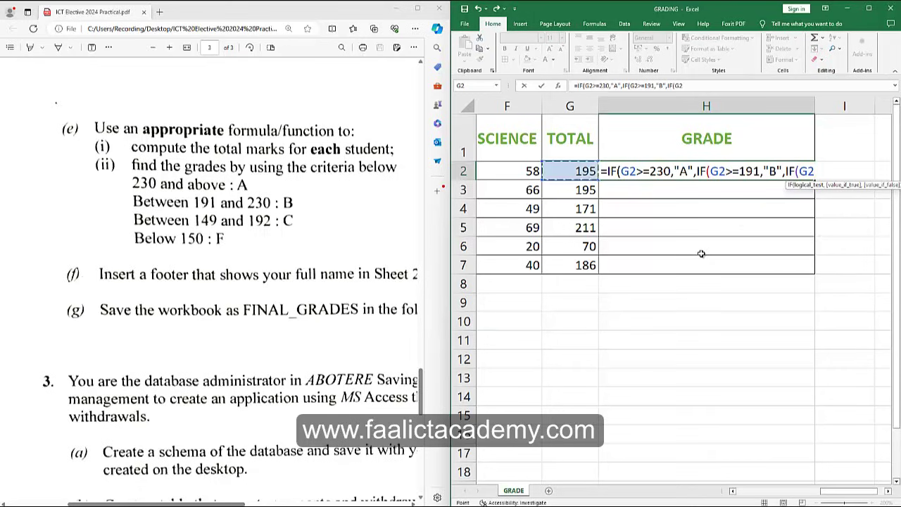
pyautogui.write('>=150')
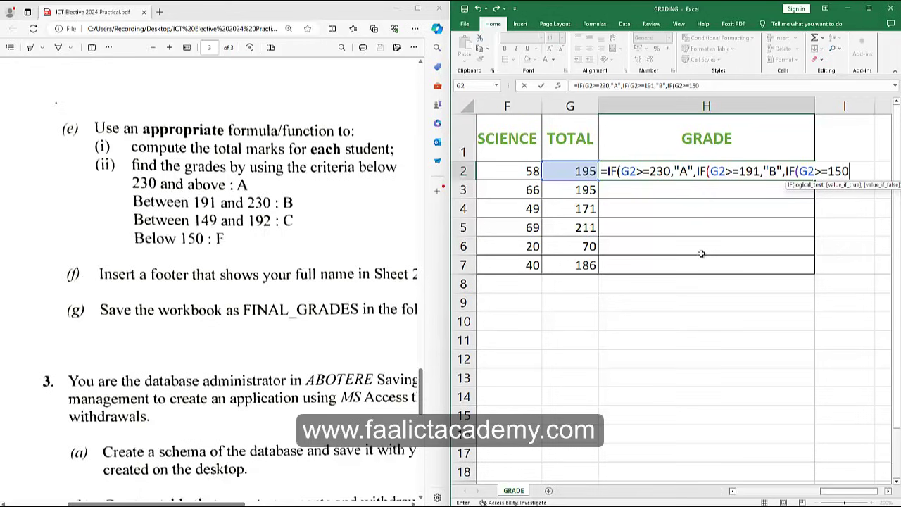
pyautogui.write(',"C"')
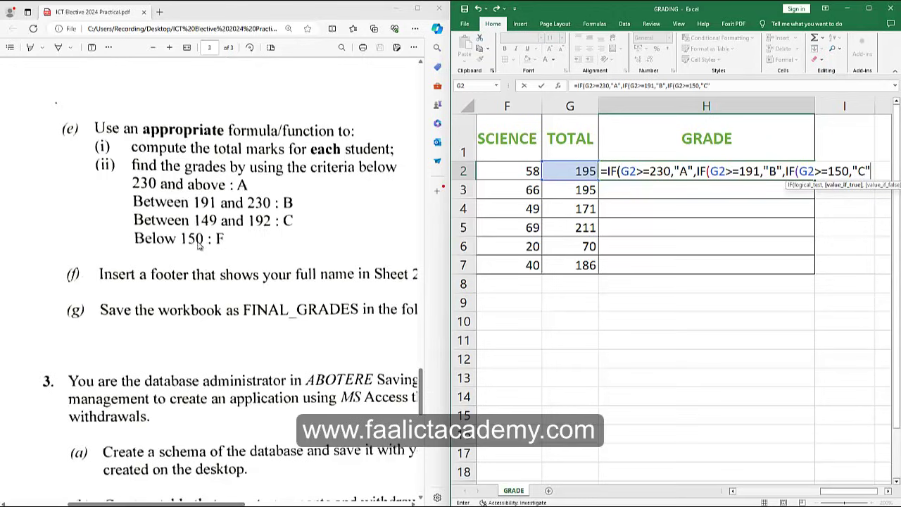
pyautogui.click(888, 174)
pyautogui.write(',"F')
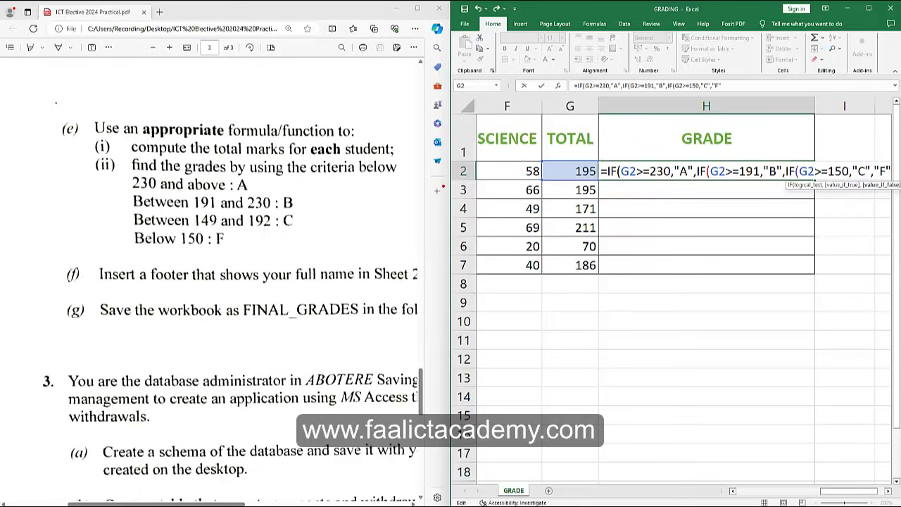
pyautogui.write('))')
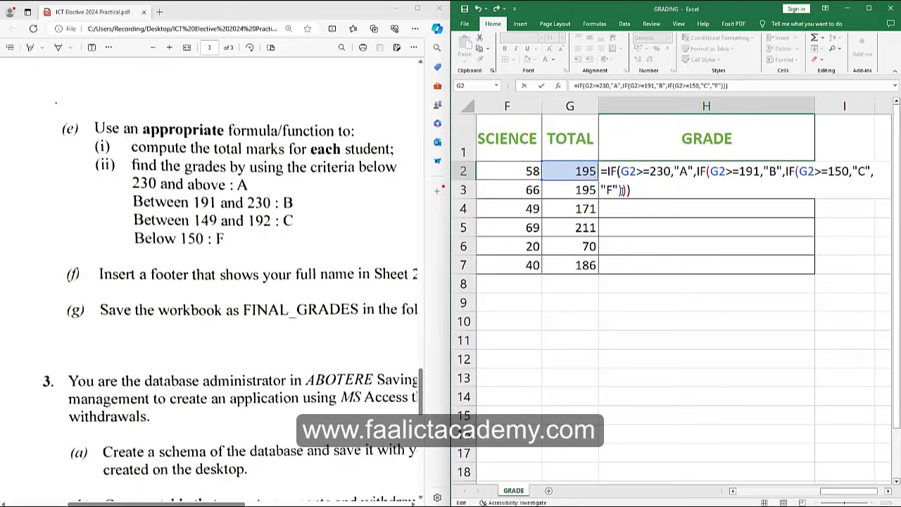
pyautogui.click(620, 190)
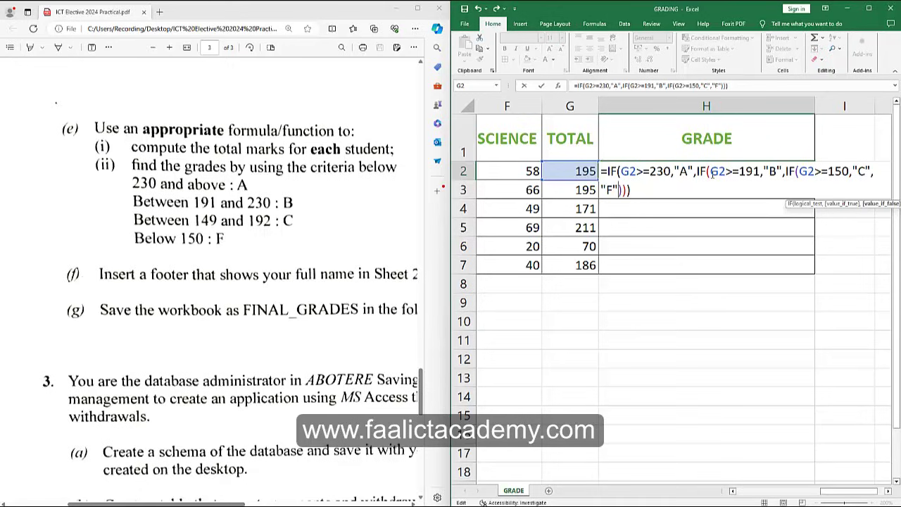
pyautogui.press('Right')
pyautogui.press('Right')
pyautogui.press('Return')
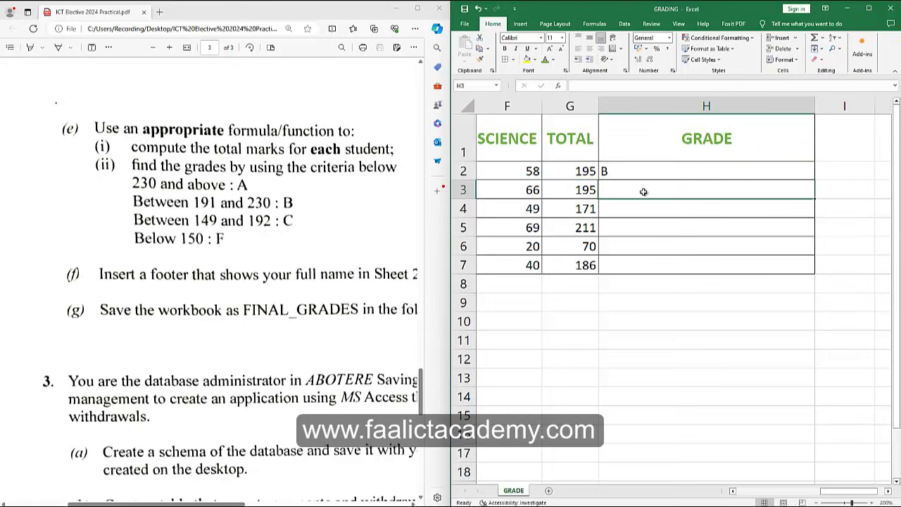
pyautogui.click(626, 173)
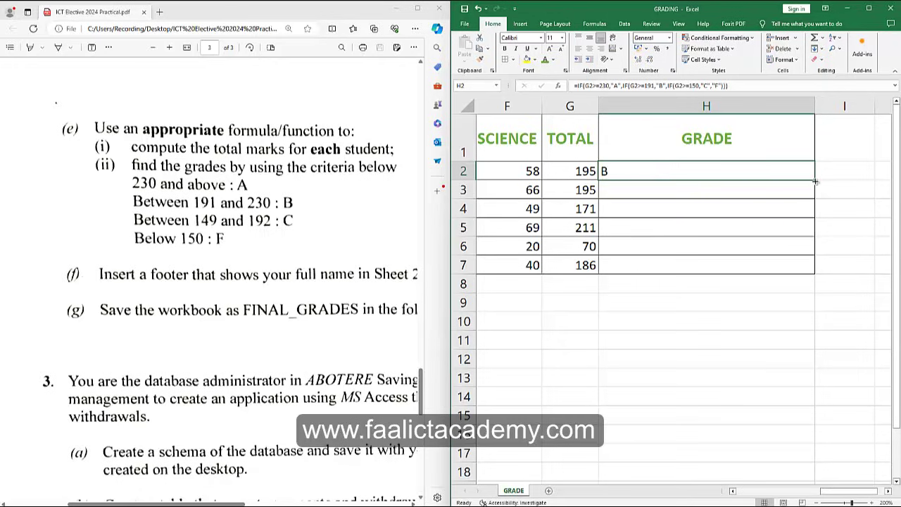
# Fill H2's grade formula down to H7 and check the grades B, B, C, B, F, C
pyautogui.moveTo(815, 185); pyautogui.dragTo(816, 273)
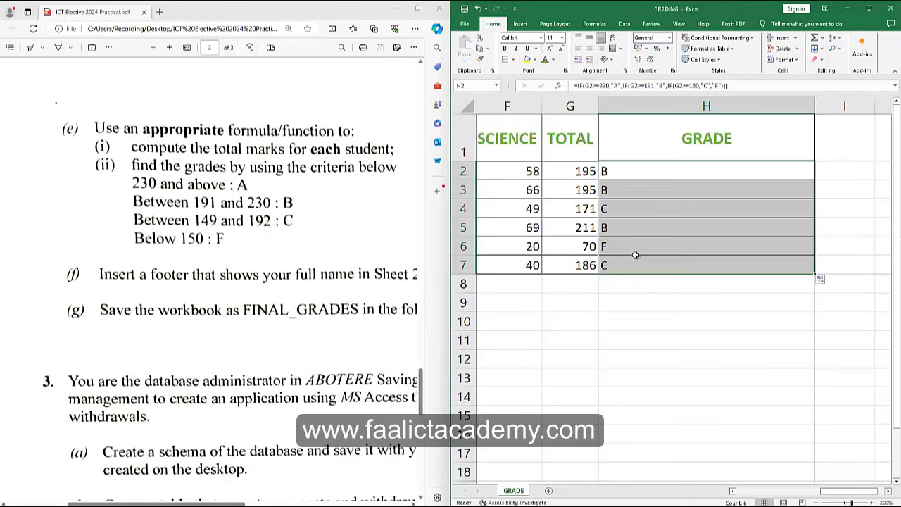
pyautogui.click(630, 192)
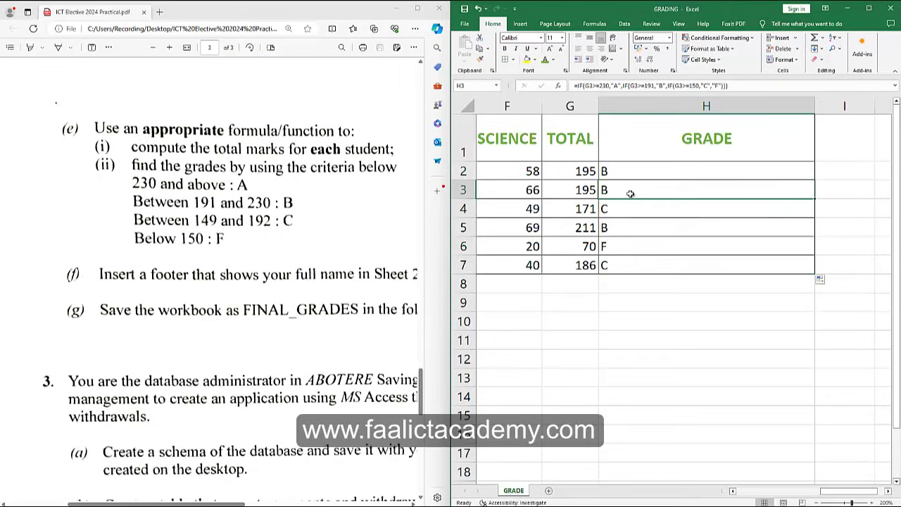
pyautogui.click(632, 209)
pyautogui.click(635, 230)
pyautogui.click(635, 246)
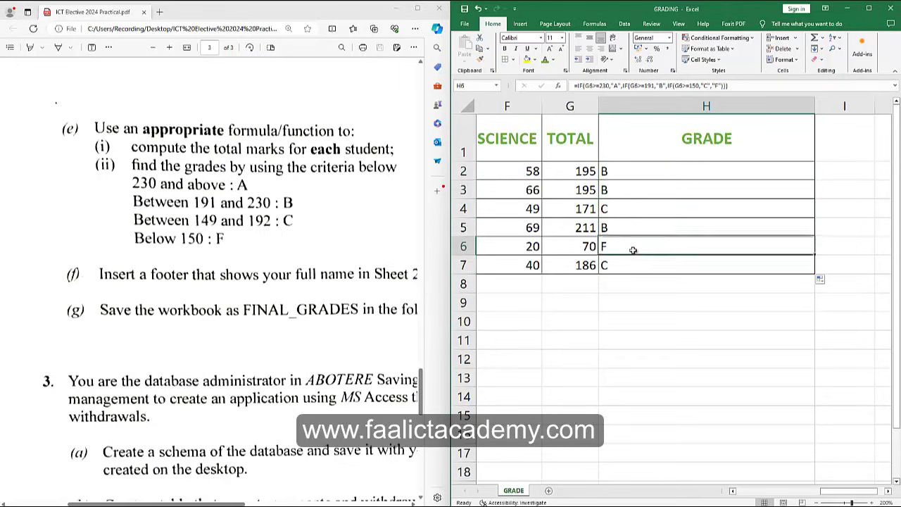
pyautogui.click(632, 264)
pyautogui.click(621, 245)
pyautogui.moveTo(557, 246); pyautogui.dragTo(650, 247)
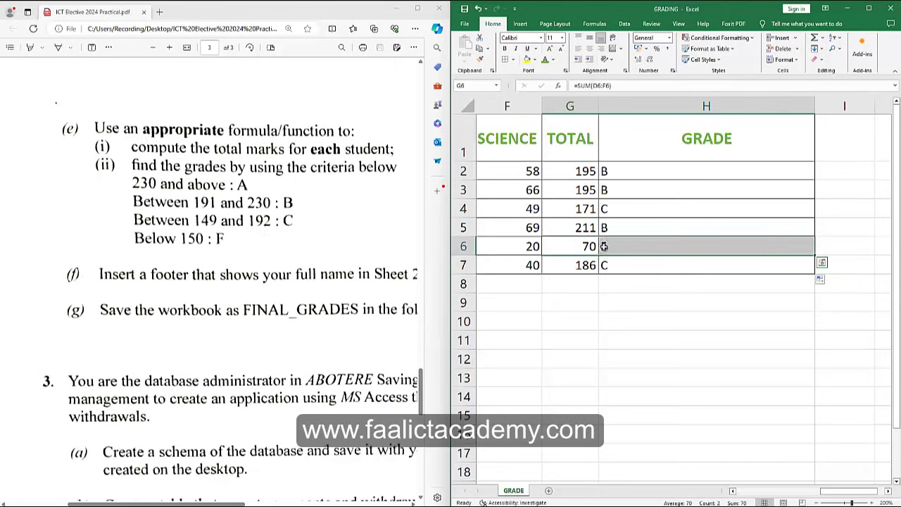
pyautogui.click(632, 246)
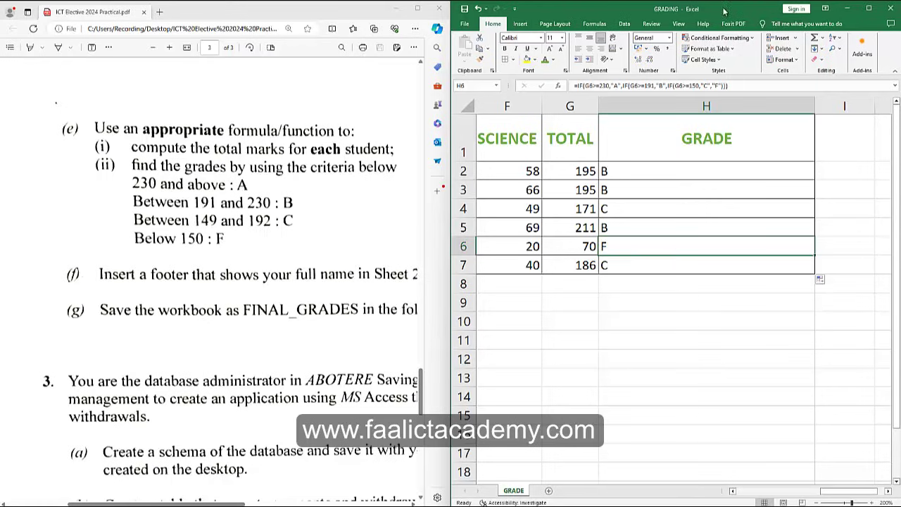
pyautogui.scroll(-1, 216, 238)
pyautogui.scroll(-1, 216, 238)
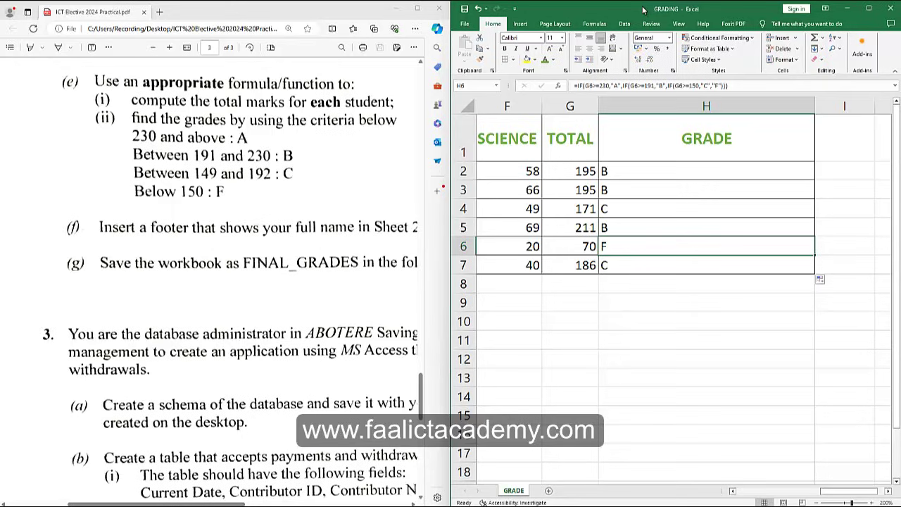
# Maximize the Excel window and bring the whole table back into view from column A
pyautogui.moveTo(643, 10); pyautogui.dragTo(486, 2)
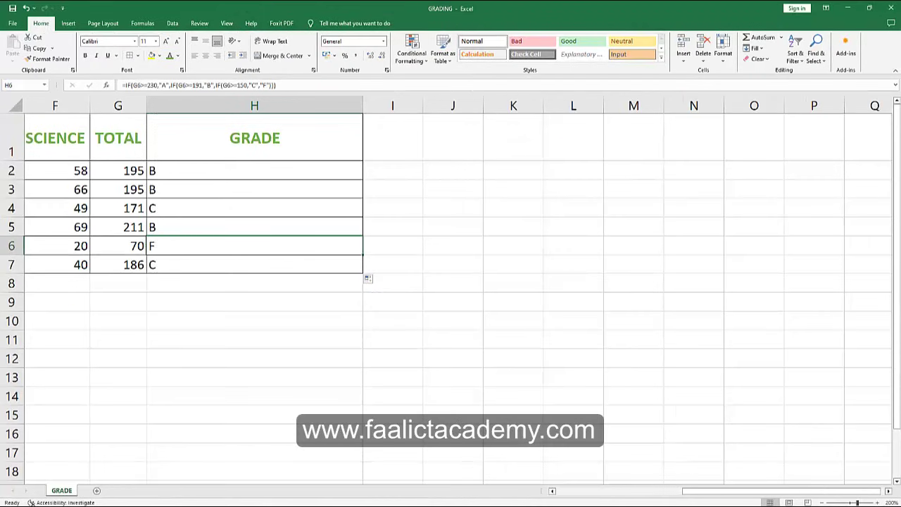
pyautogui.hotkey('alt', 'Tab')
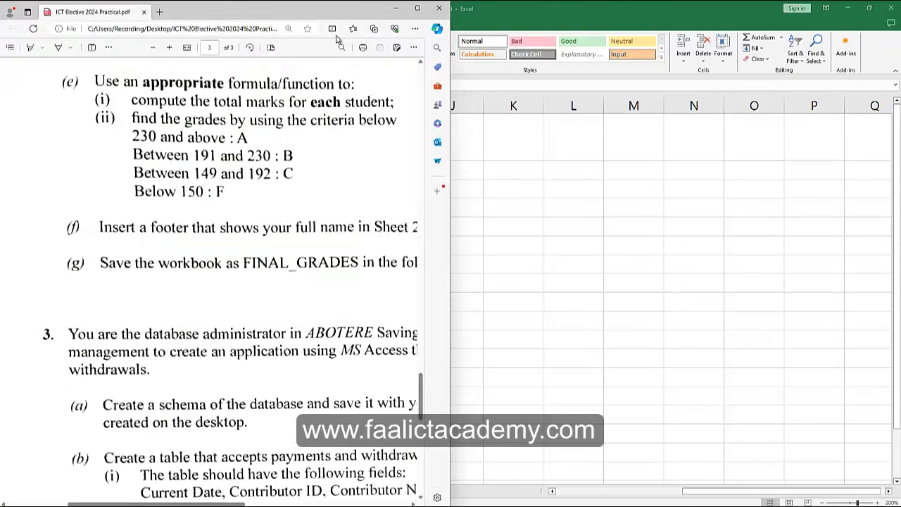
pyautogui.hotkey('alt', 'Tab')
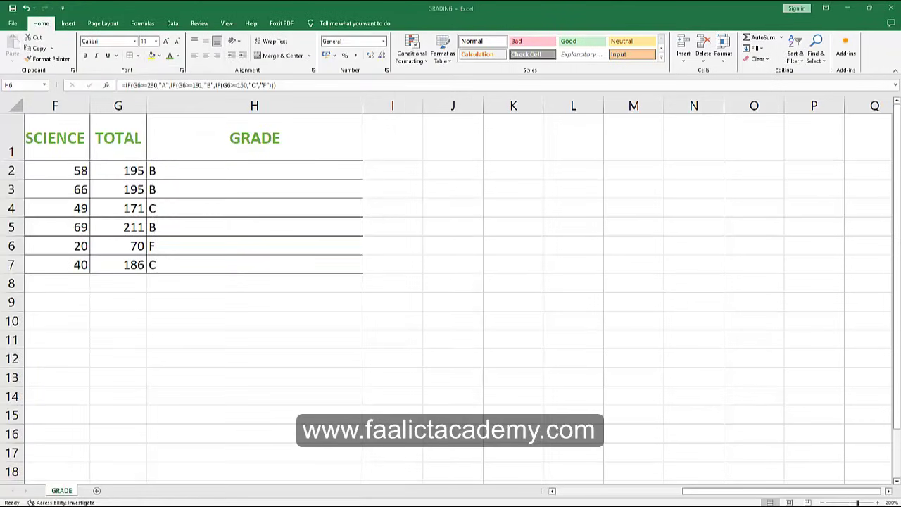
pyautogui.click(584, 492)
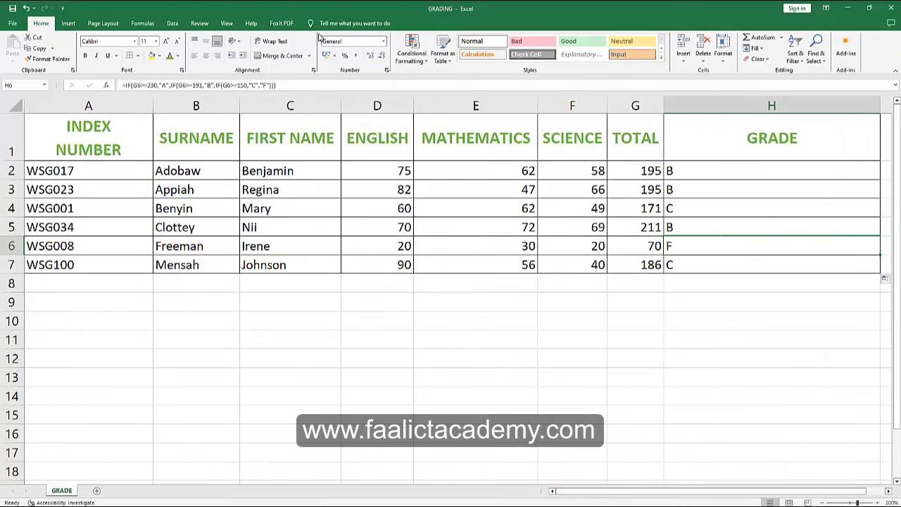
pyautogui.click(226, 24)
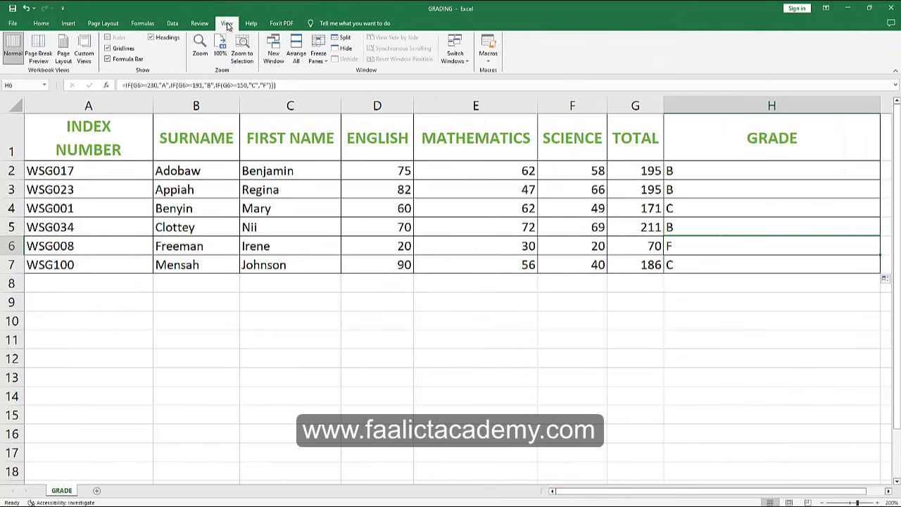
# In Page Layout view, enter the student's full name in the centre footer
pyautogui.click(64, 56)
pyautogui.scroll(-2, 328, 271)
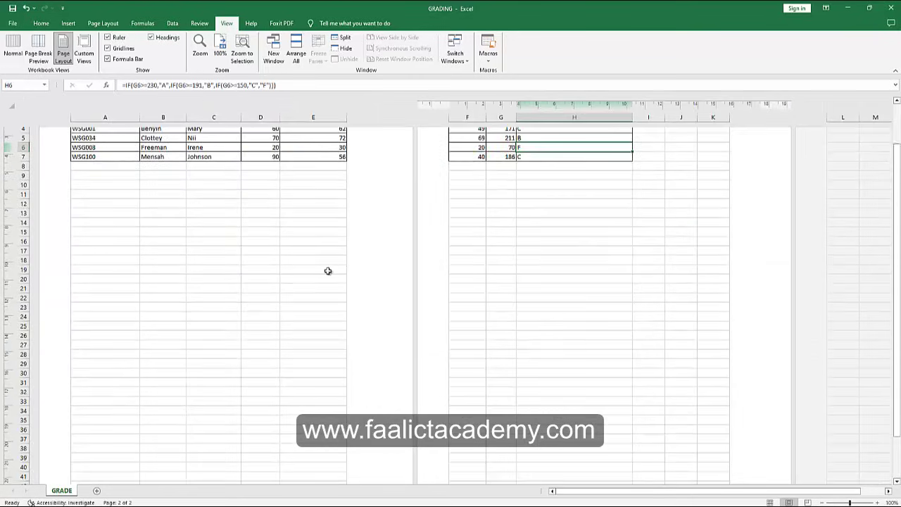
pyautogui.scroll(-8, 328, 271)
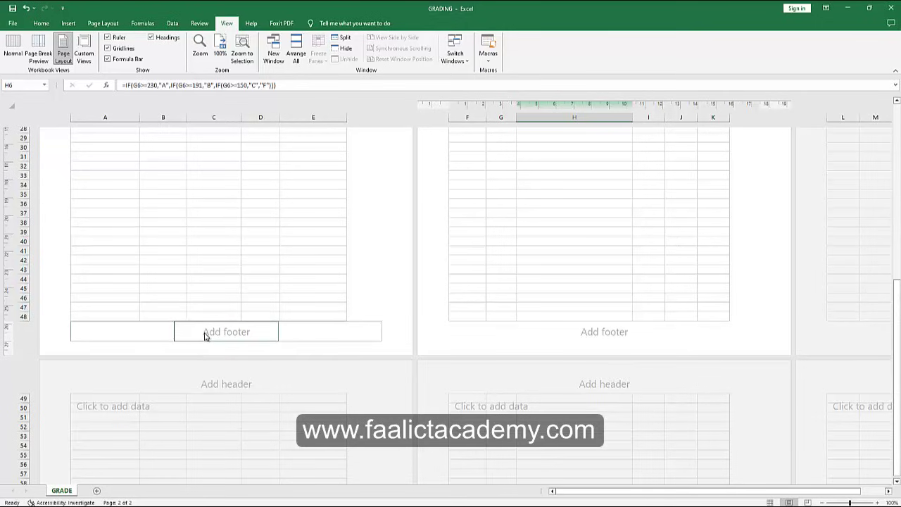
pyautogui.click(205, 337)
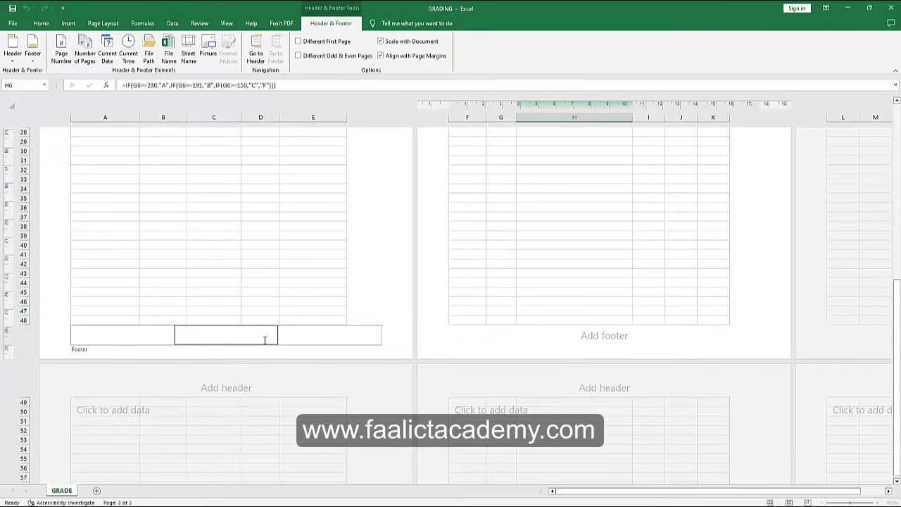
pyautogui.click(305, 291)
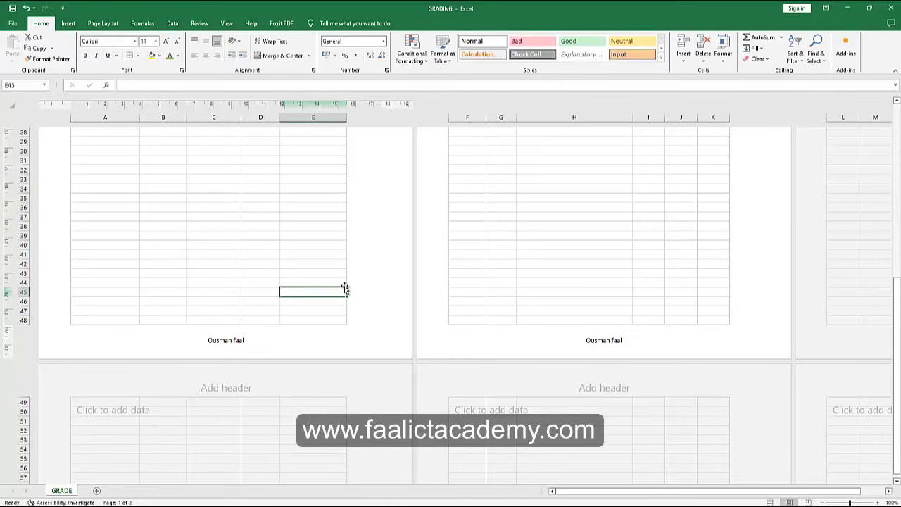
pyautogui.click(228, 25)
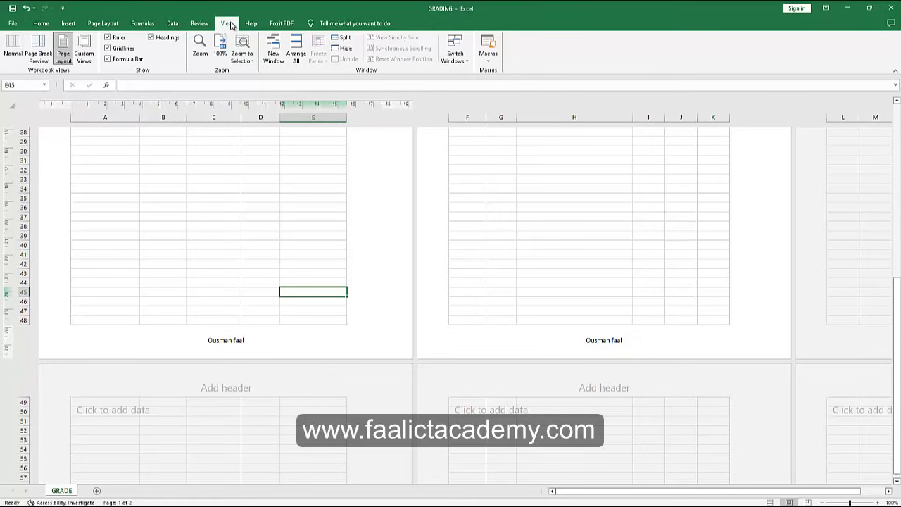
# Return to Normal view and narrow column H to fit the GRADE letters
pyautogui.click(12, 47)
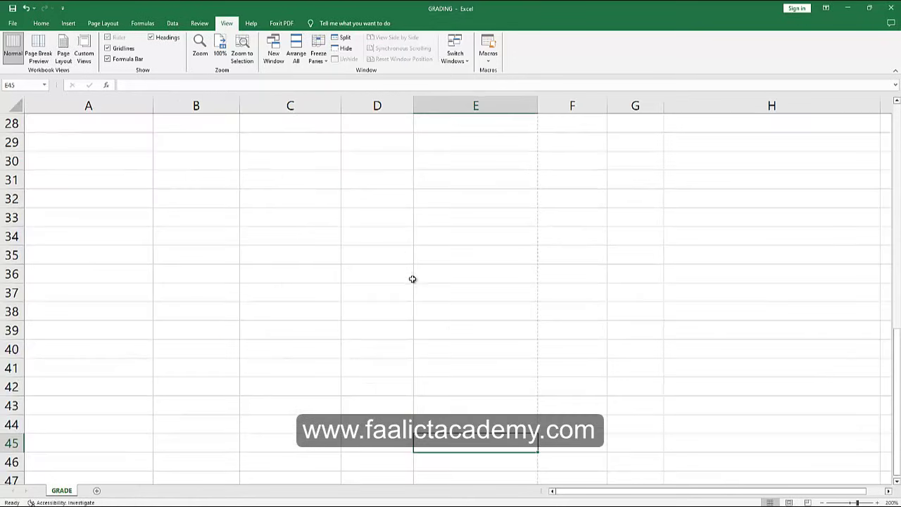
pyautogui.scroll(9, 431, 281)
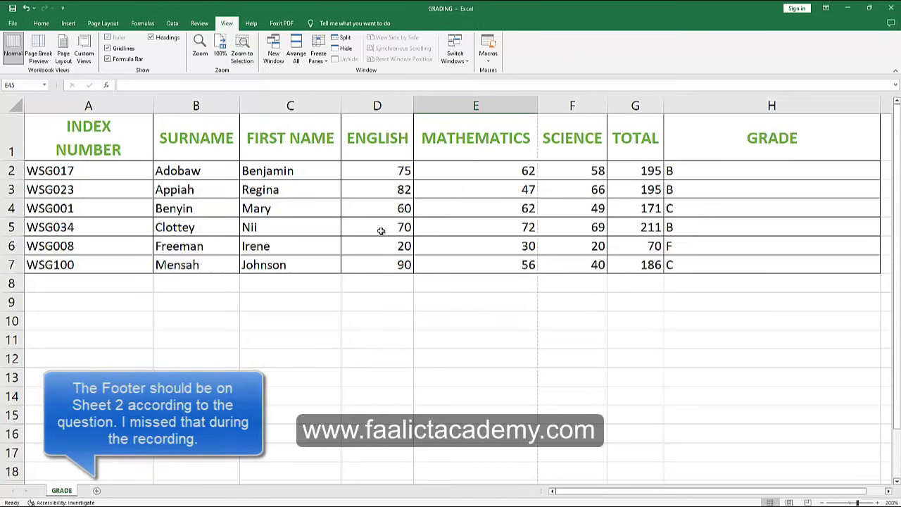
pyautogui.hotkey('alt', 'Tab')
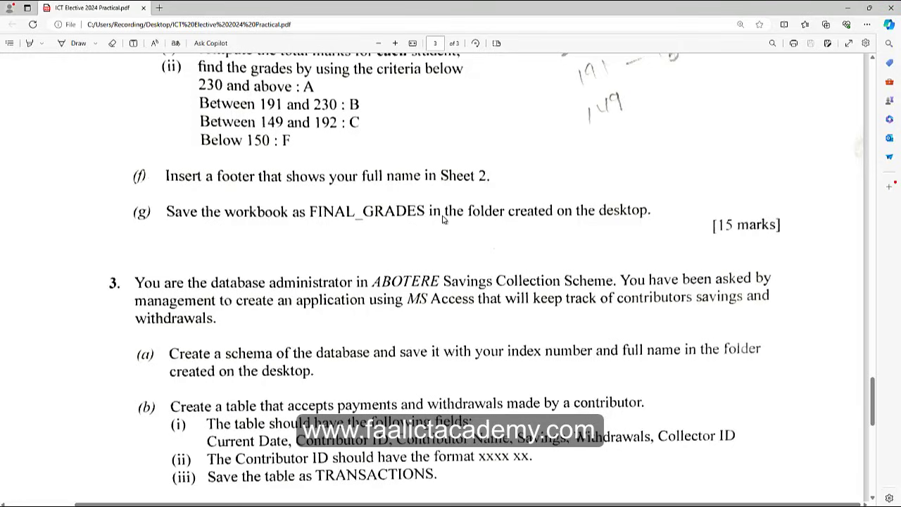
pyautogui.hotkey('alt', 'Tab')
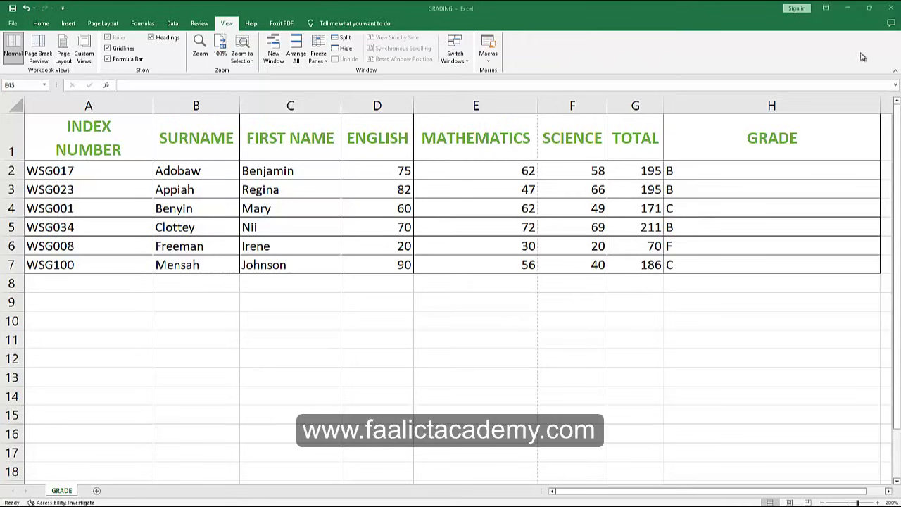
pyautogui.moveTo(880, 106); pyautogui.dragTo(772, 107)
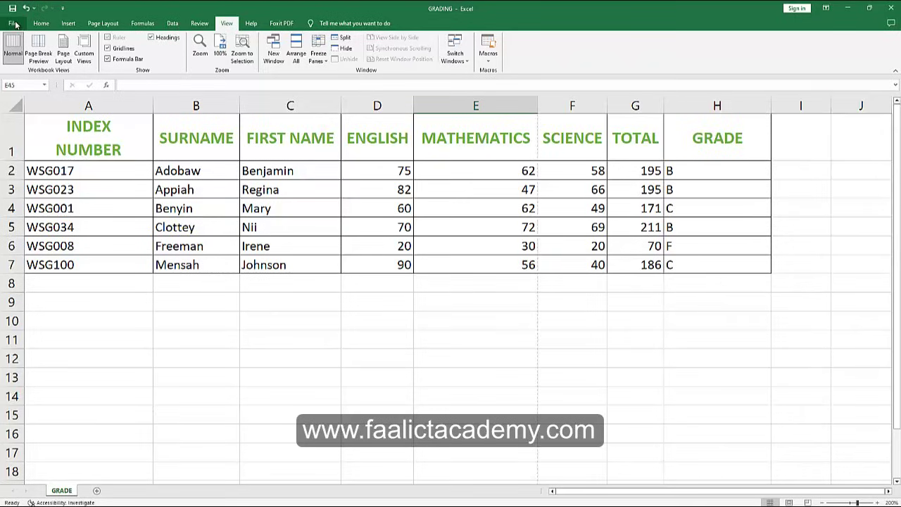
# Save the workbook as FINAL_GRADES in the desktop folder
pyautogui.click(14, 25)
pyautogui.click(28, 151)
pyautogui.click(12, 23)
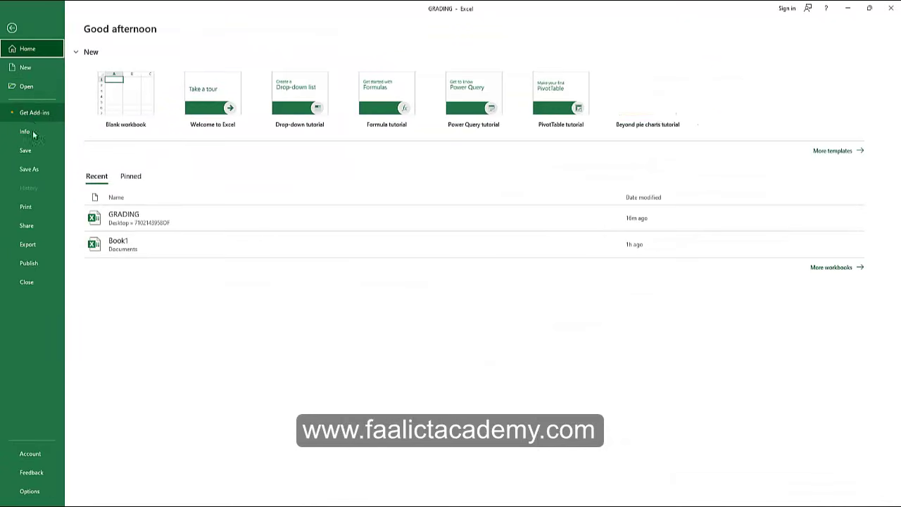
pyautogui.click(33, 169)
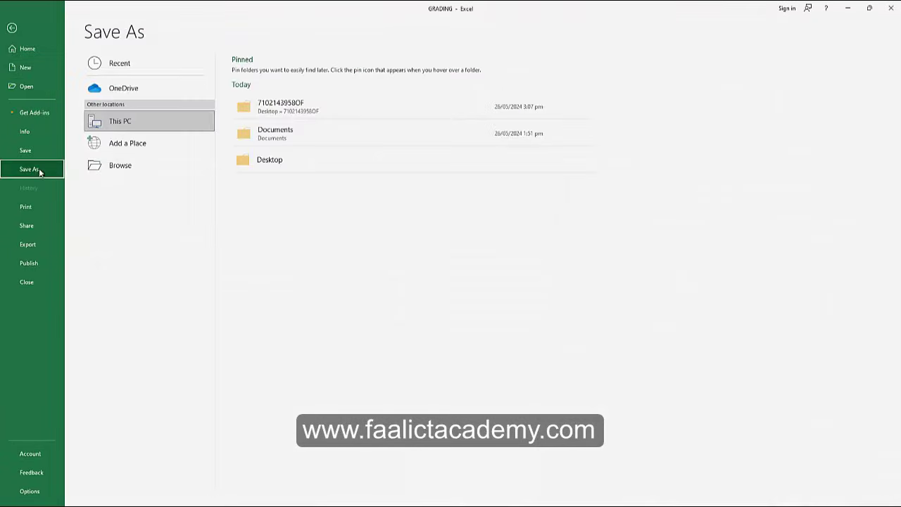
pyautogui.click(134, 173)
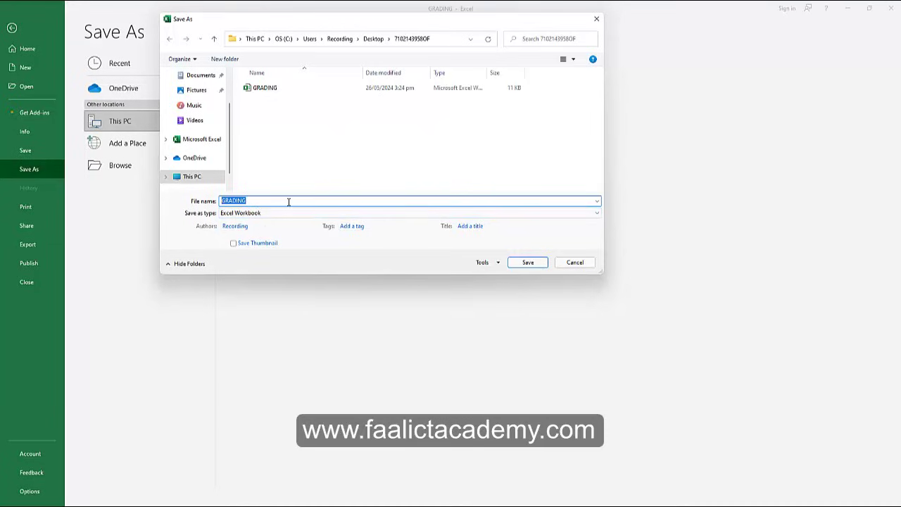
pyautogui.write('FINAL_')
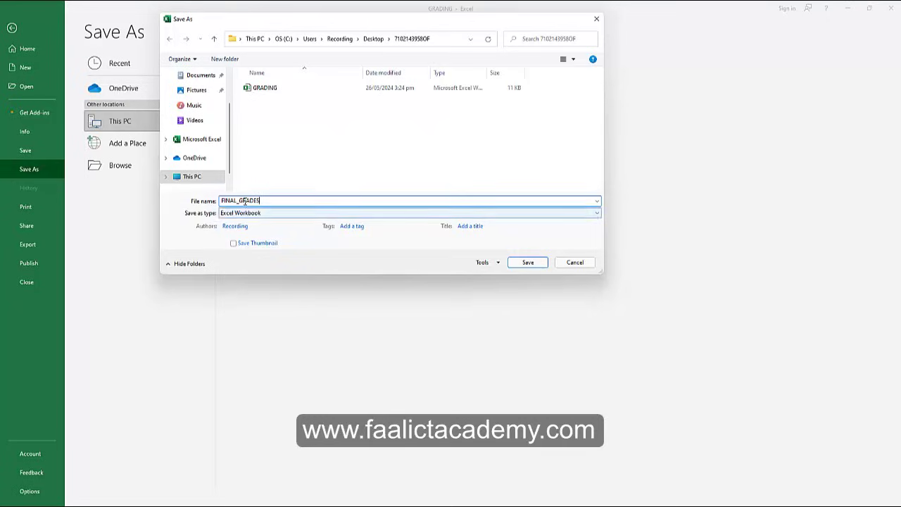
pyautogui.moveTo(288, 201); pyautogui.dragTo(180, 199)
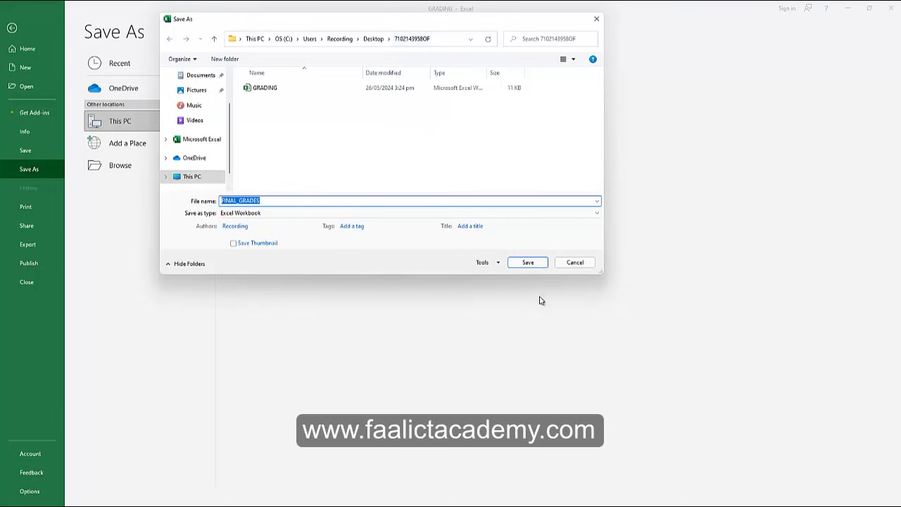
pyautogui.click(533, 270)
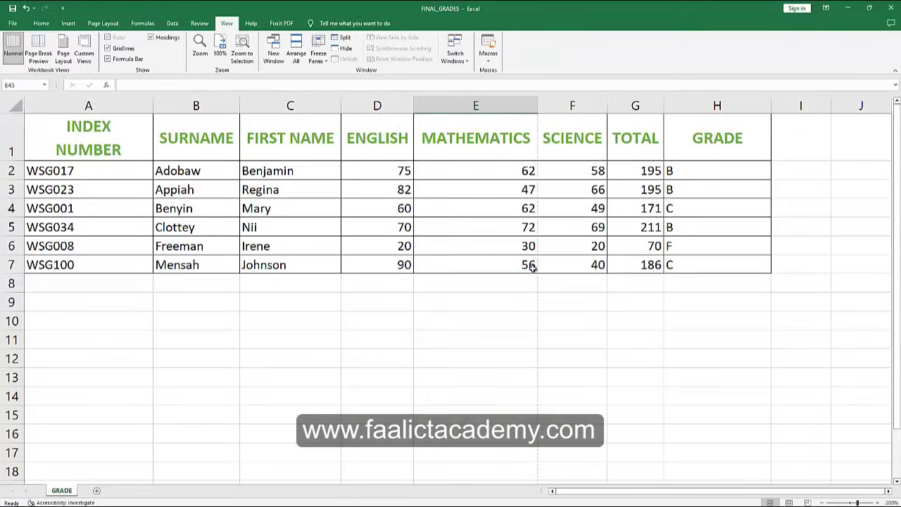
# Narrow column H slightly more, then close Excel, saving the changes
pyautogui.moveTo(767, 108); pyautogui.dragTo(744, 108)
pyautogui.click(888, 8)
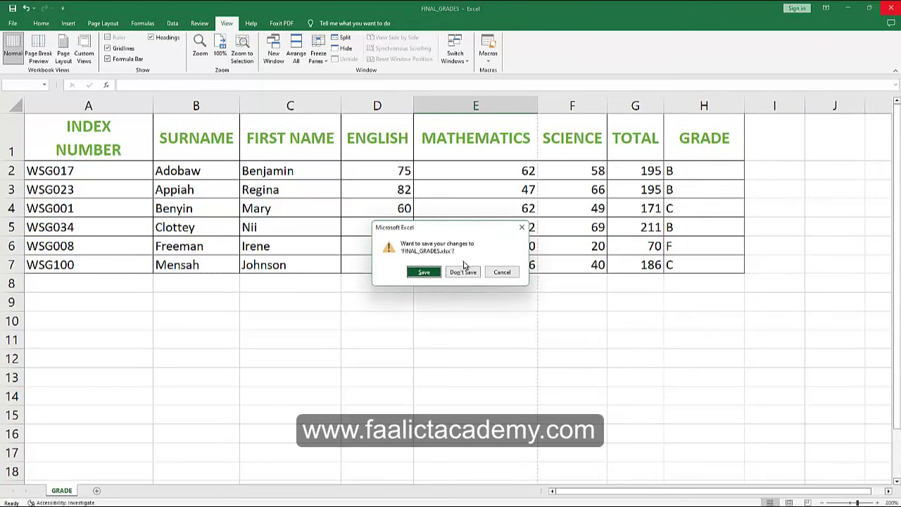
pyautogui.click(423, 274)
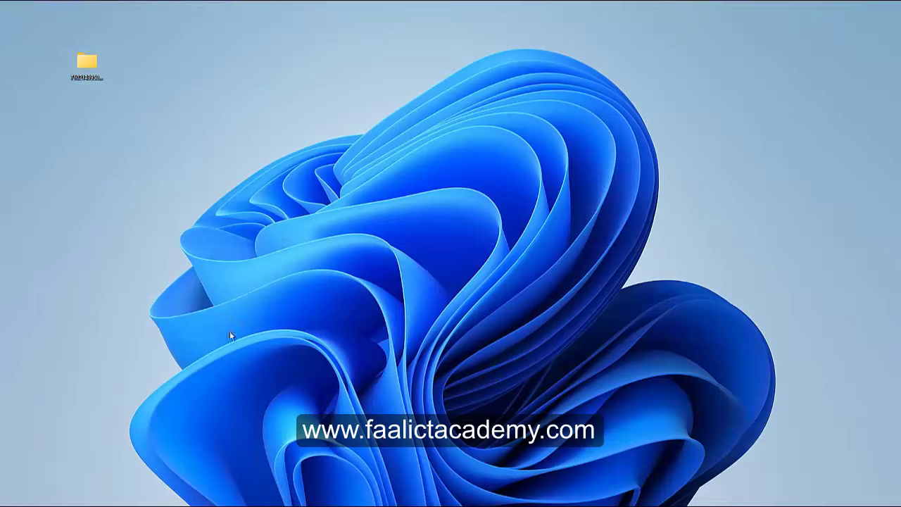
# Open the desktop folder and confirm FINAL_GRADES sits beside GRADING, both 11 KB
pyautogui.click(92, 61)
pyautogui.doubleClick(91, 66)
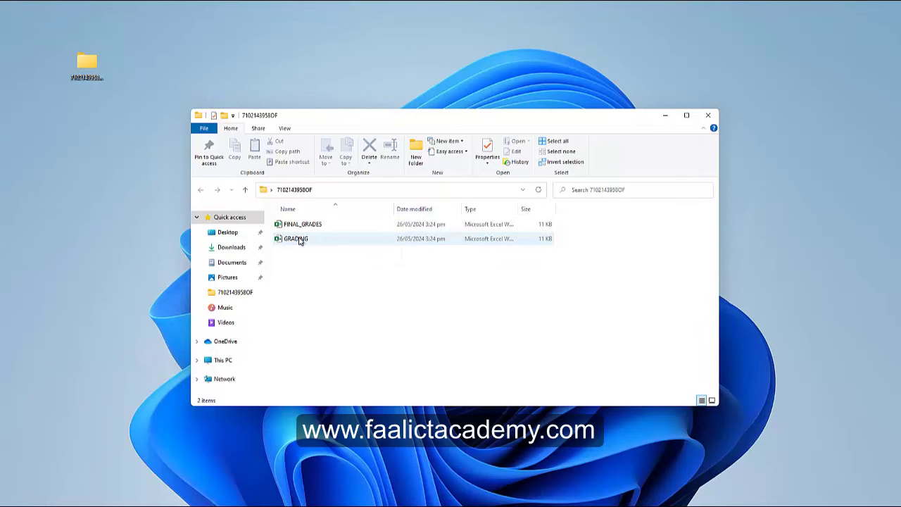
pyautogui.click(300, 241)
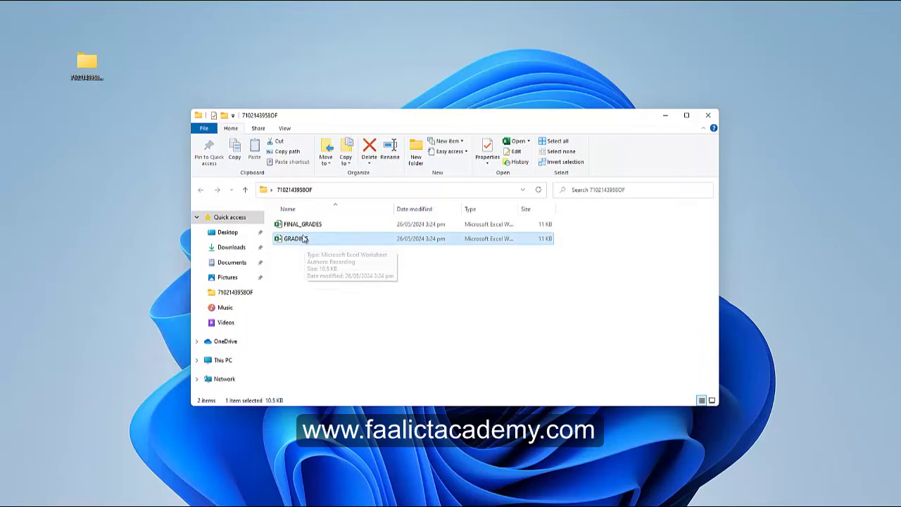
pyautogui.click(303, 228)
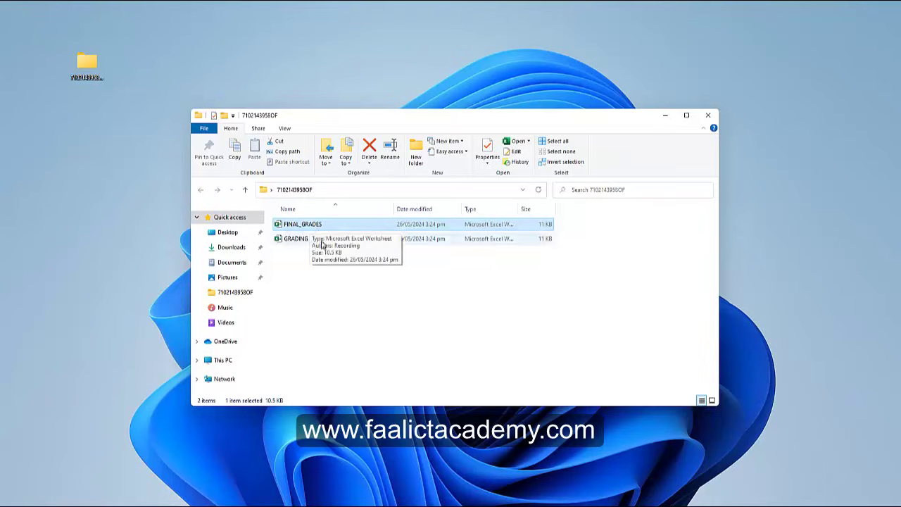
pyautogui.click(338, 259)
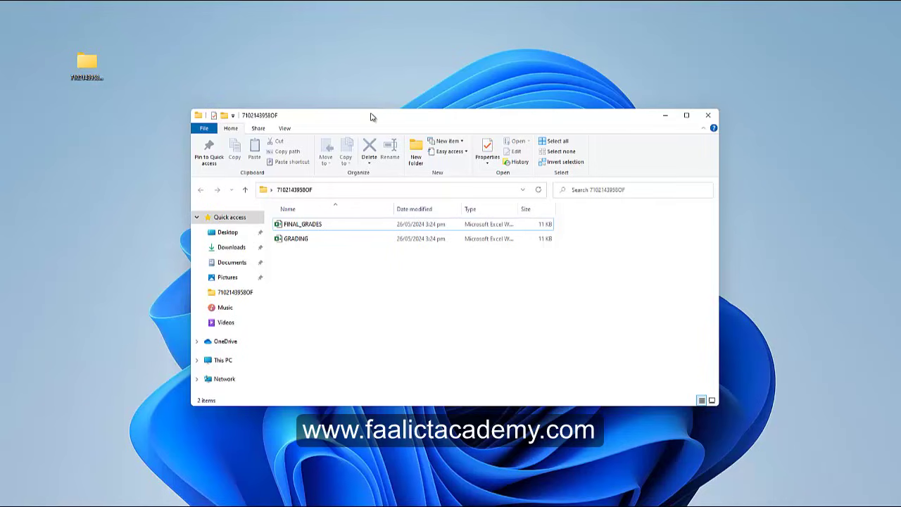
pyautogui.moveTo(371, 117); pyautogui.dragTo(372, 121)
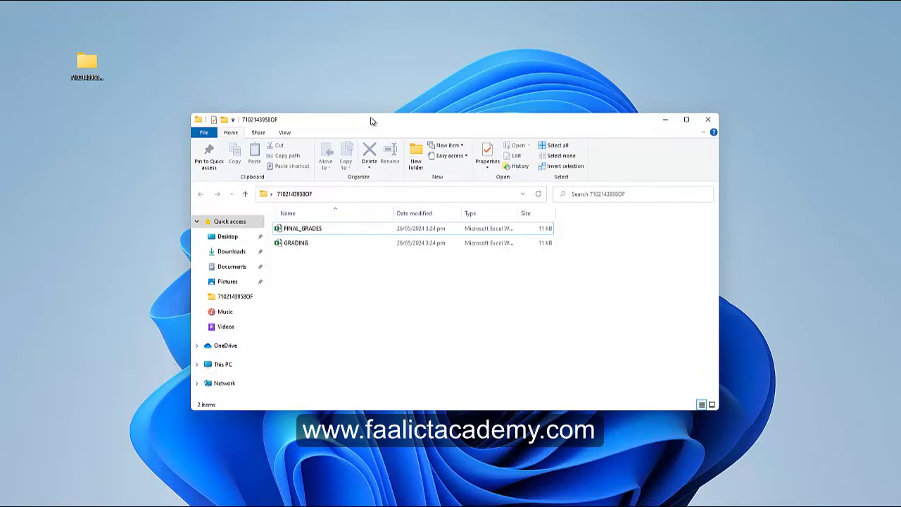